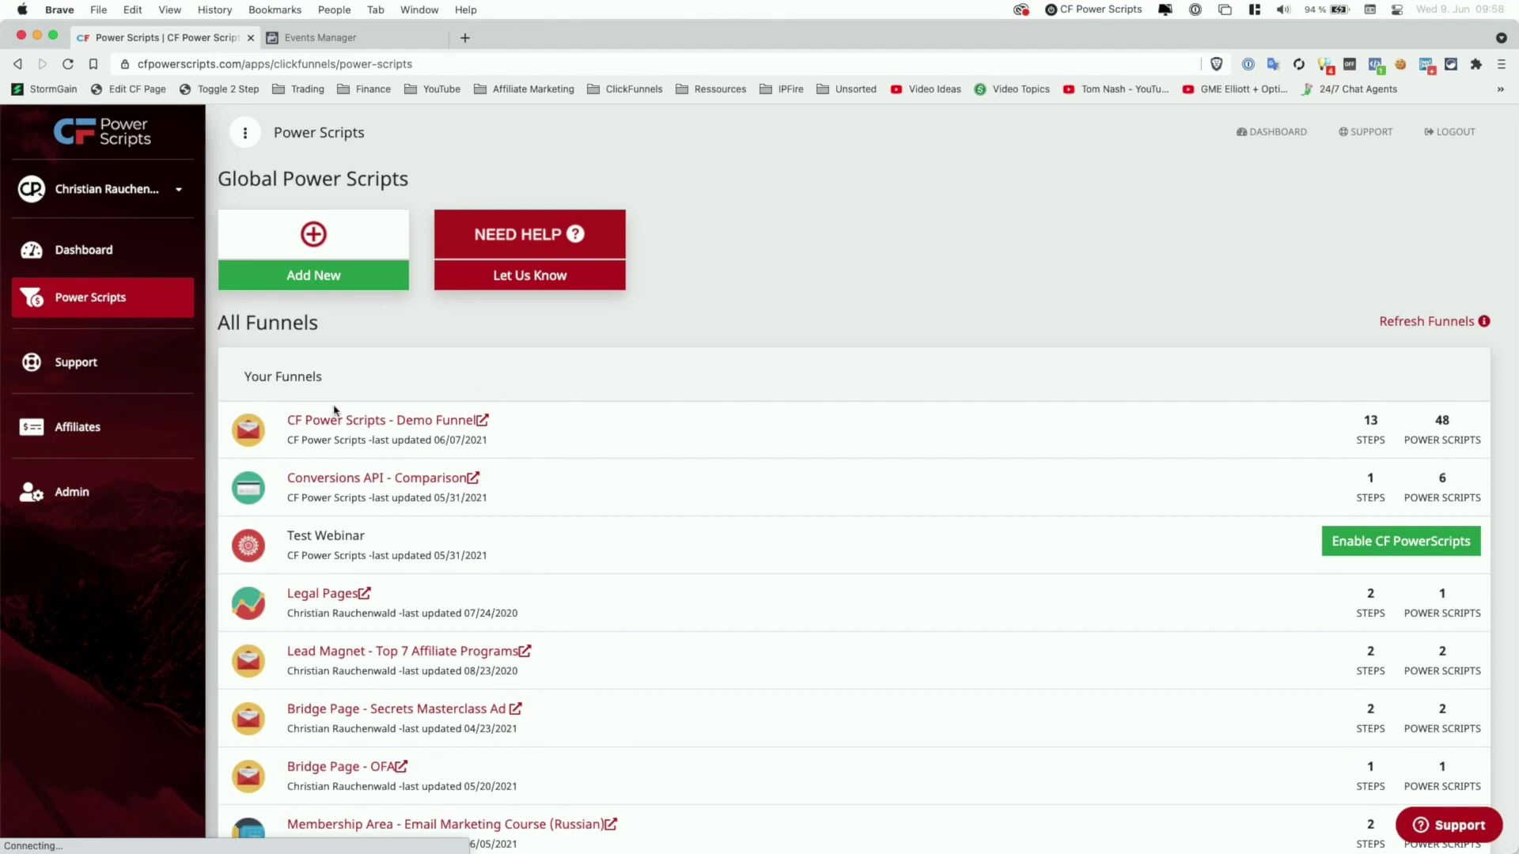
Step: Open the CF Power Scripts - Demo Funnel and browse its seven scripts and funnel steps
click(336, 419)
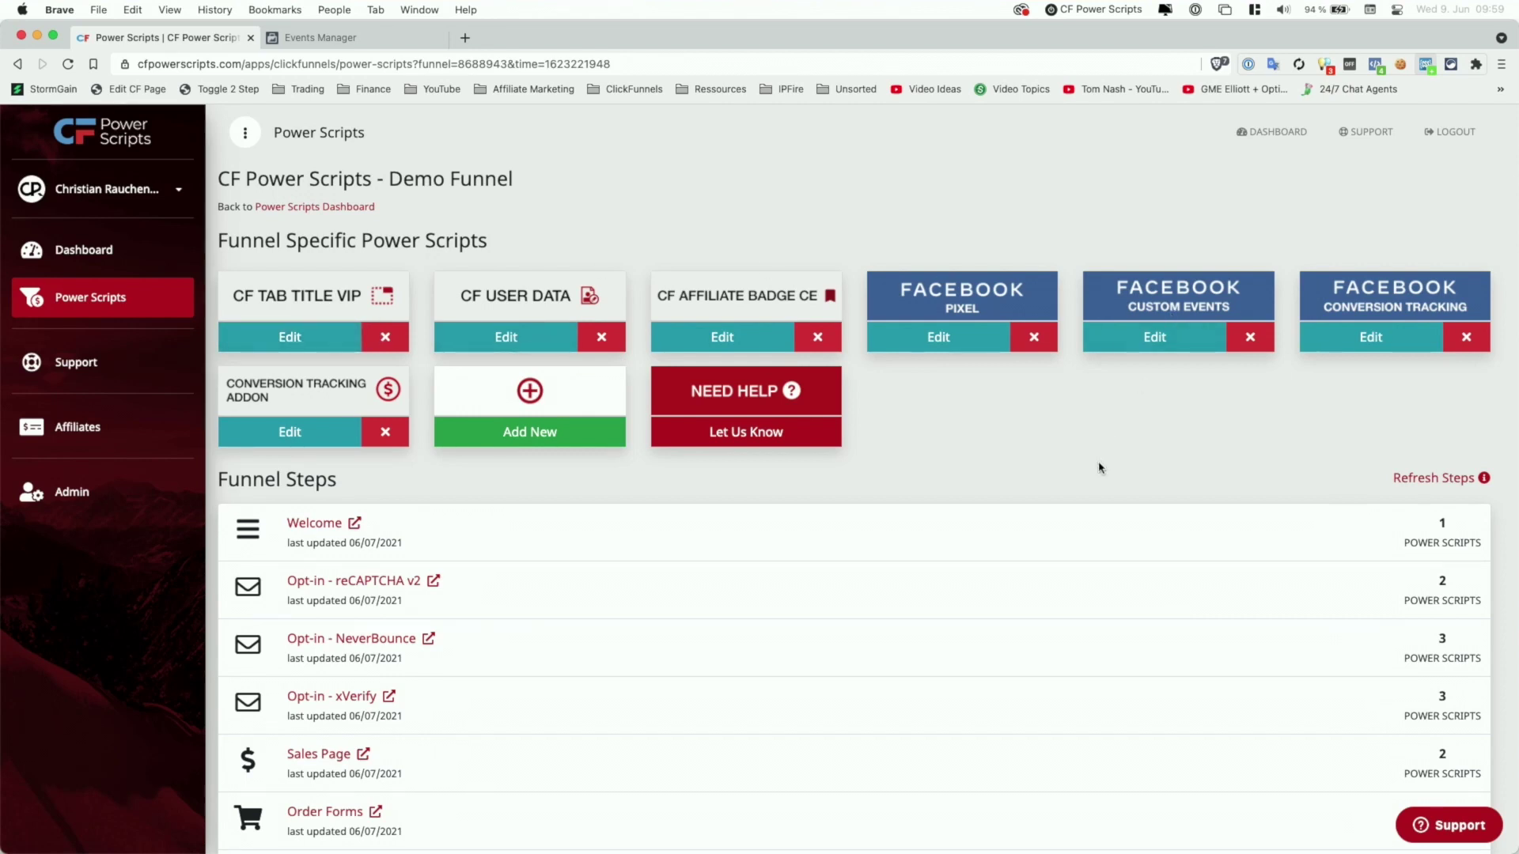
scroll(1098, 468, down, 3)
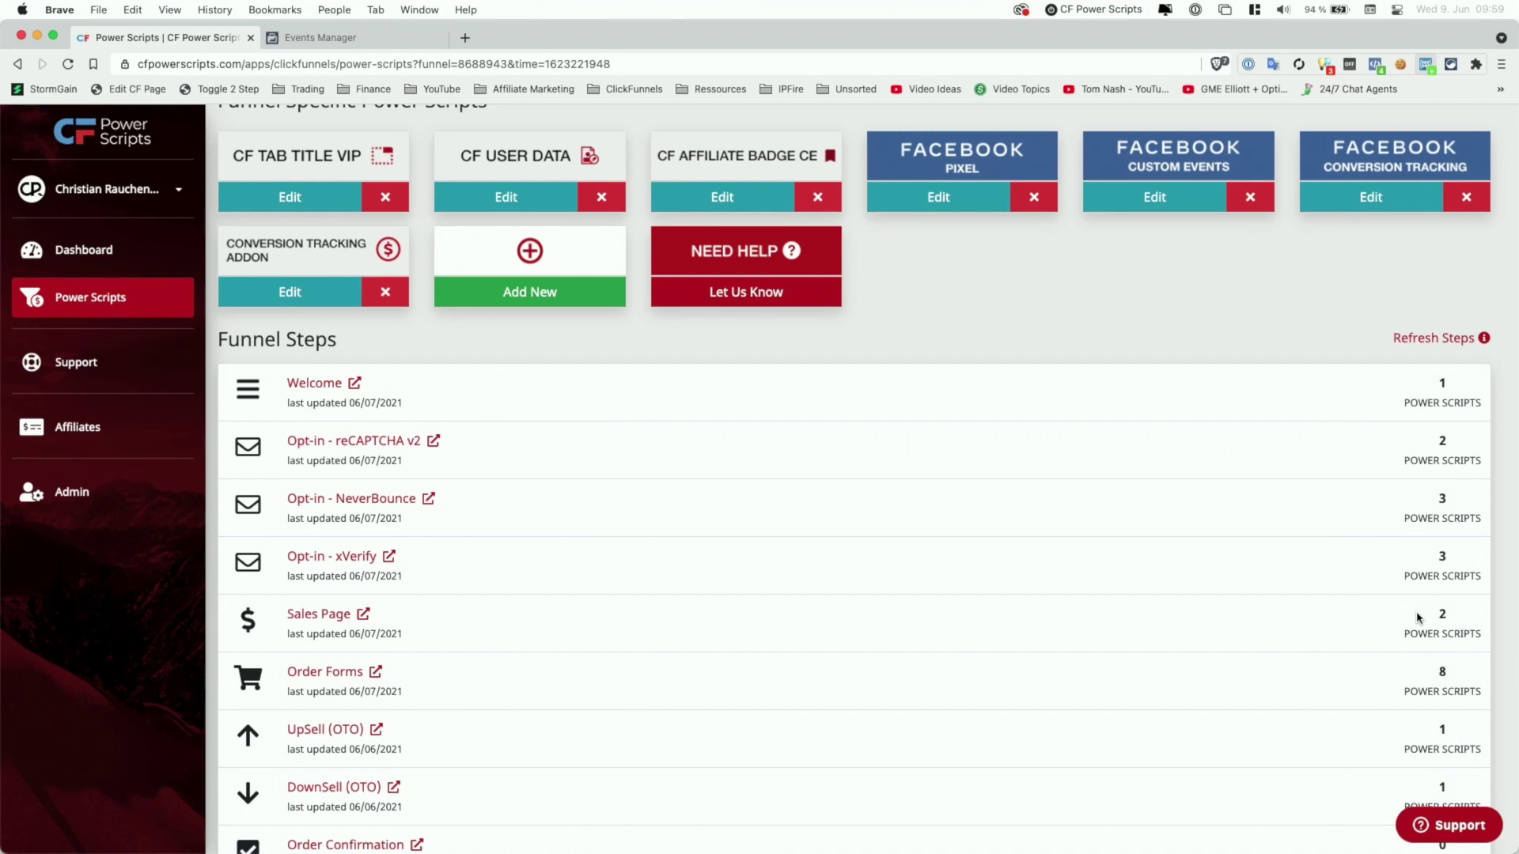
scroll(1244, 526, up, 3)
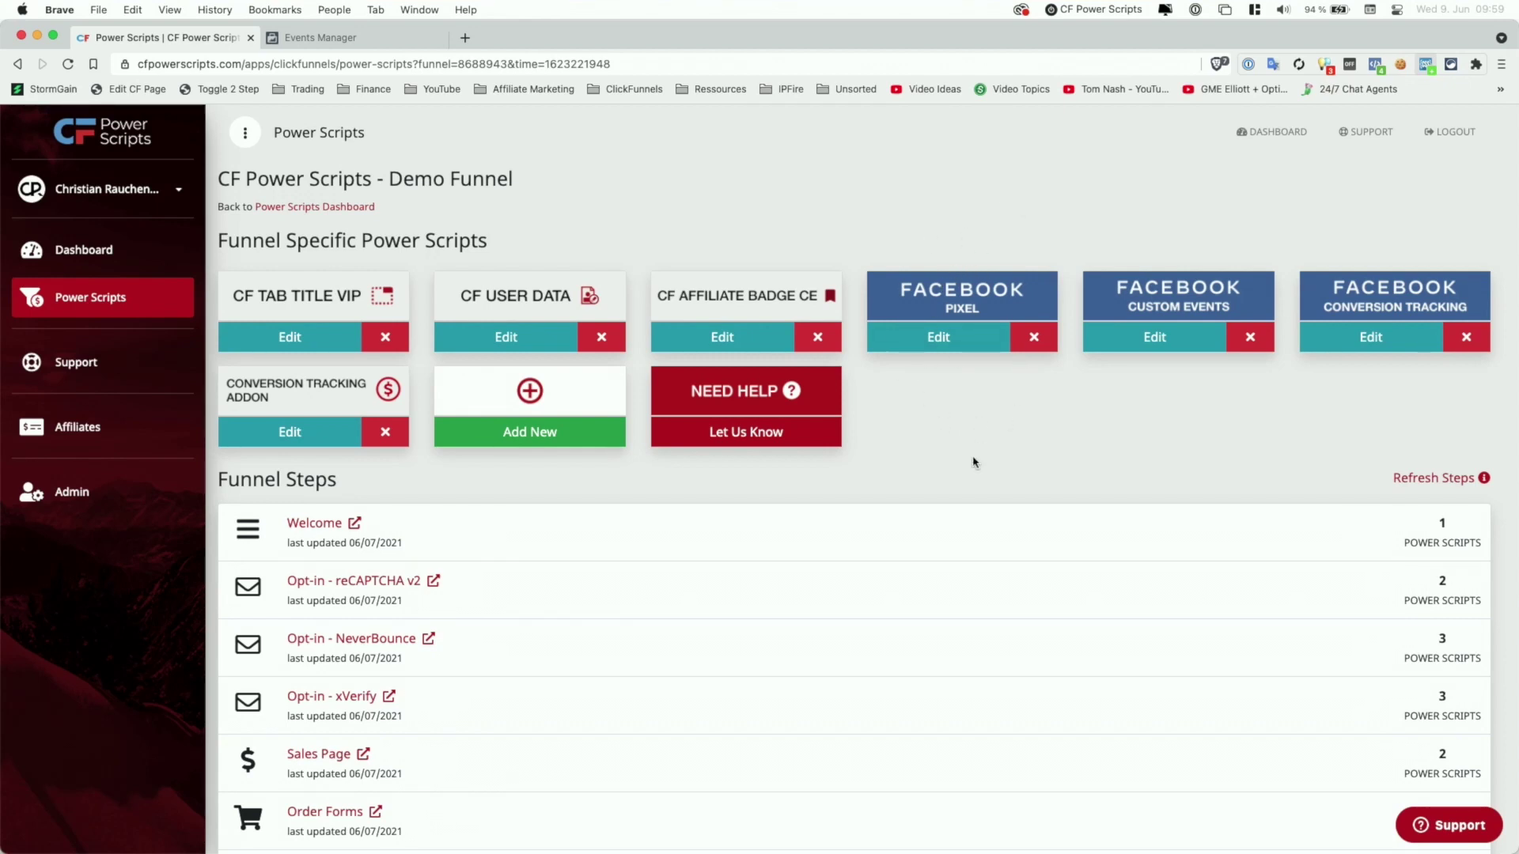
click(385, 337)
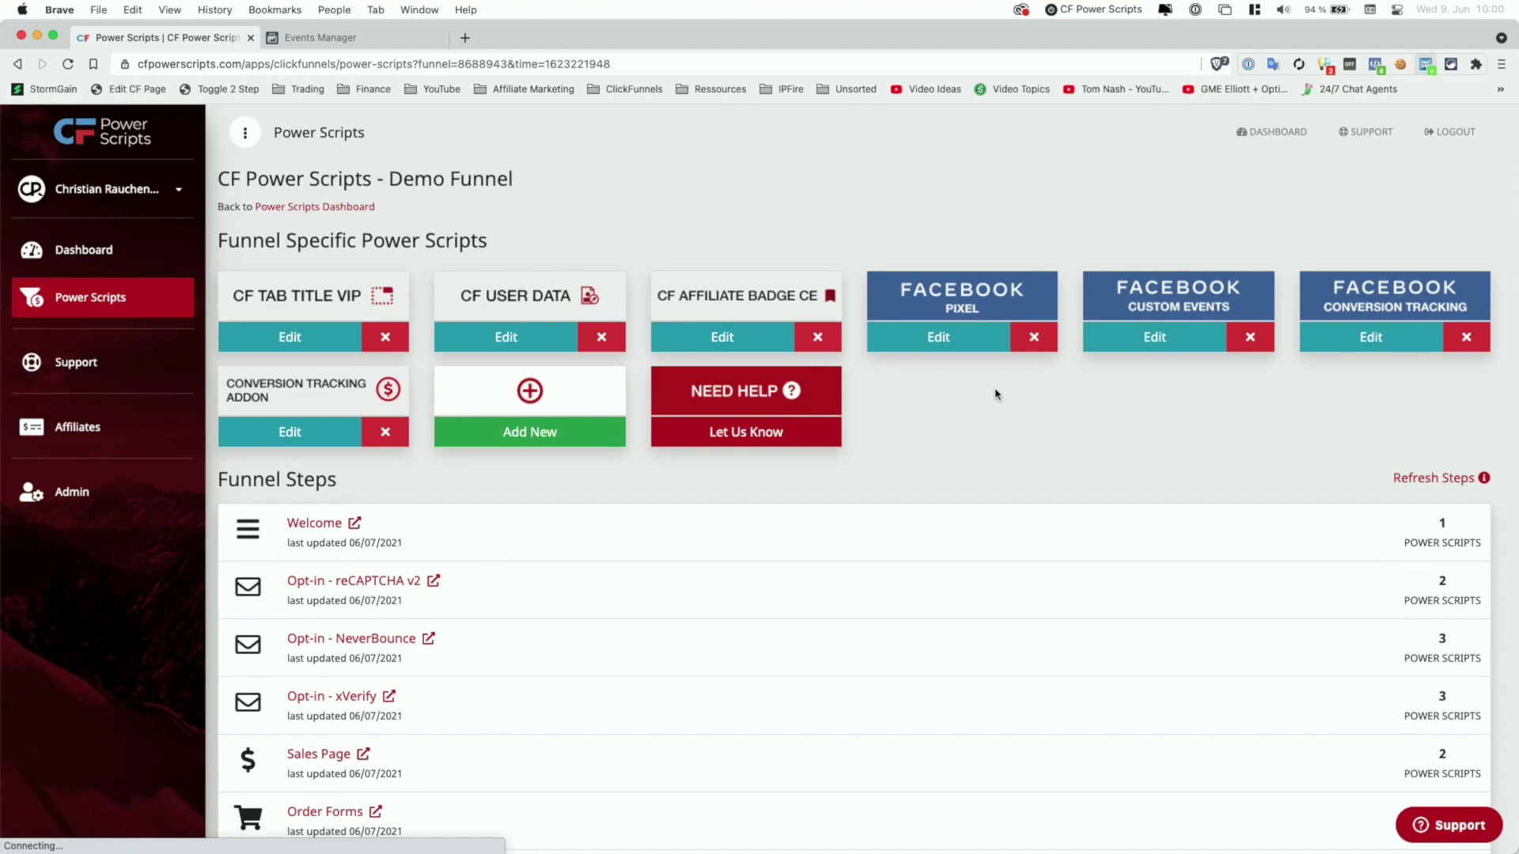
scroll(995, 394, down, 2)
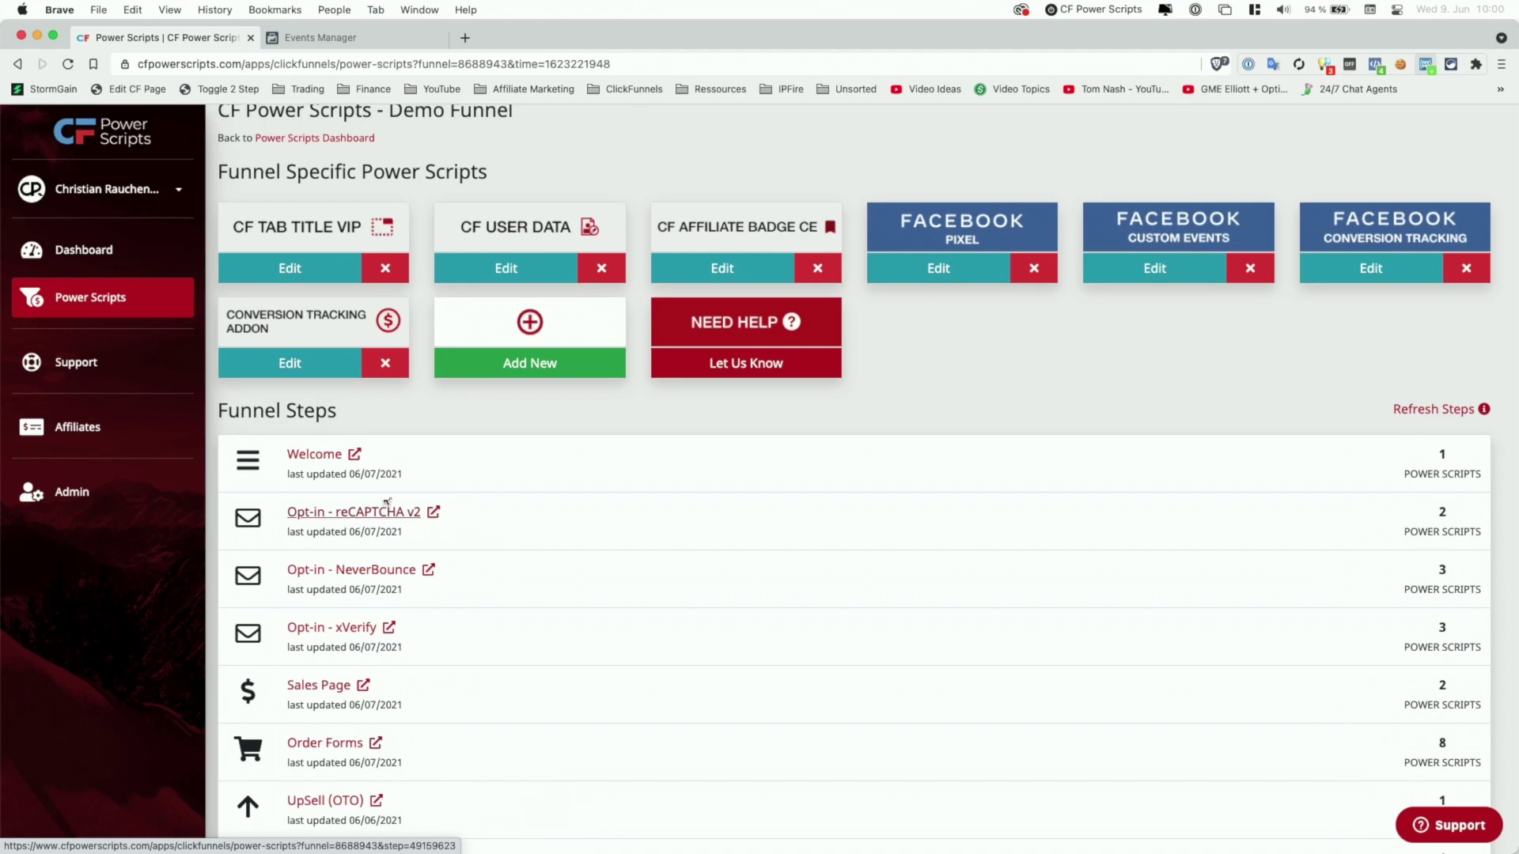
Step: Add a new script to the Opt-in - reCAPTCHA v2 step, filtering 'face' to pick Facebook Lead Tracking
click(348, 519)
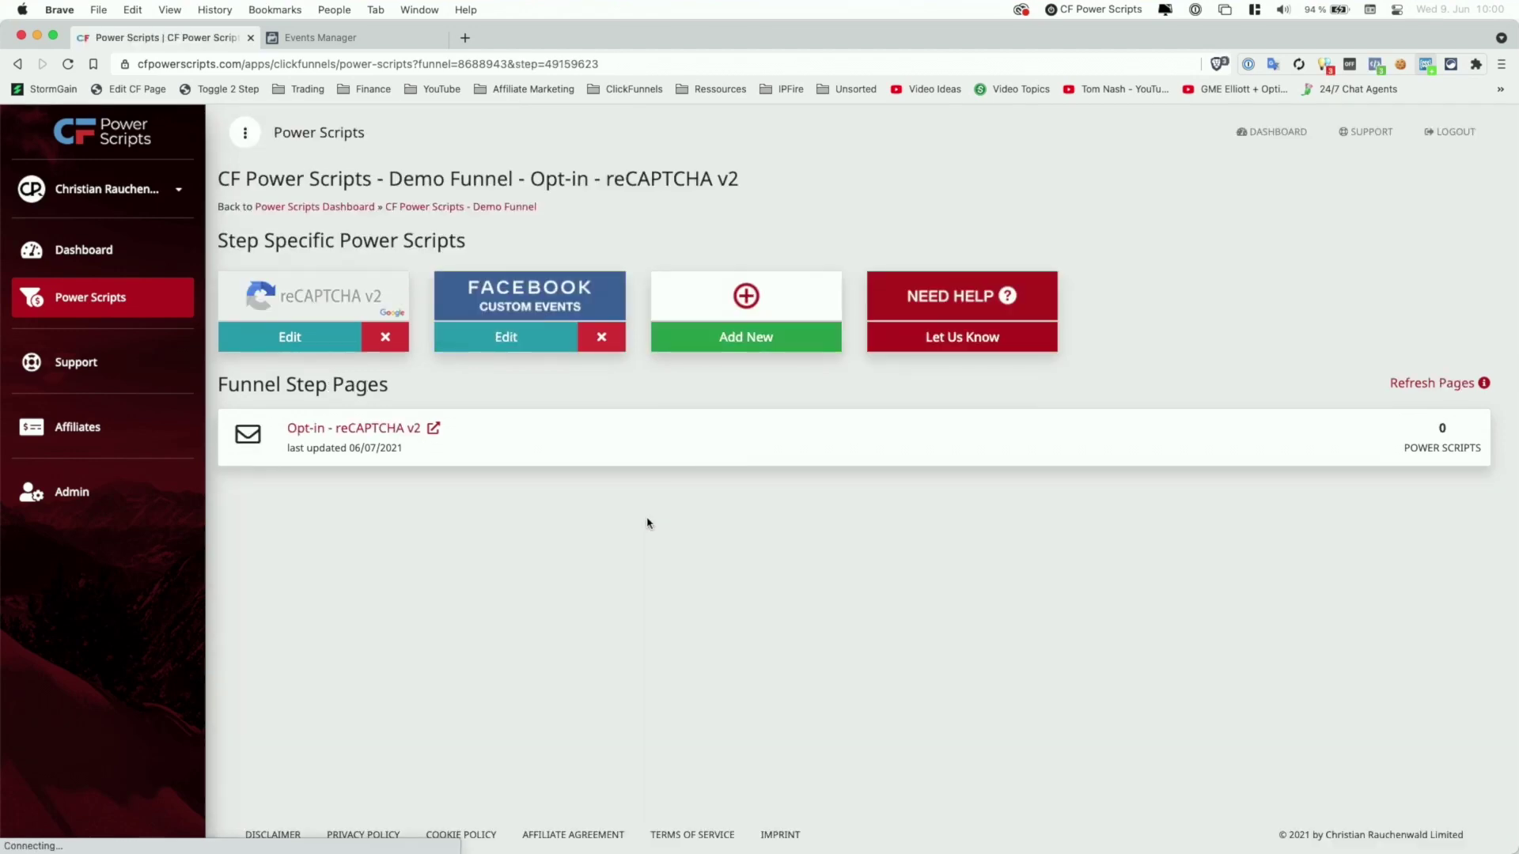
click(734, 341)
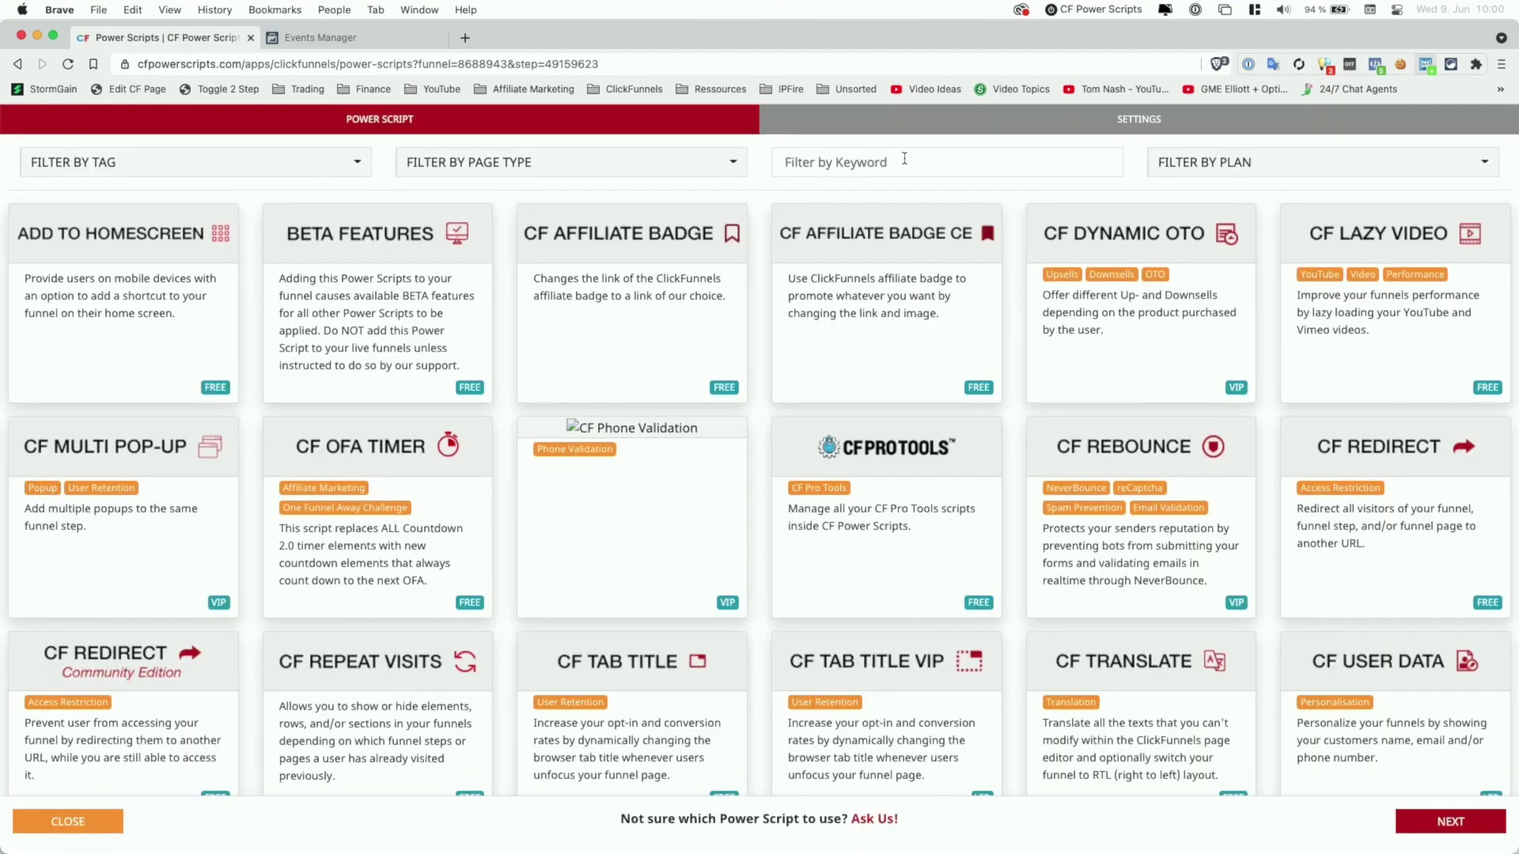
click(904, 159)
text(face)
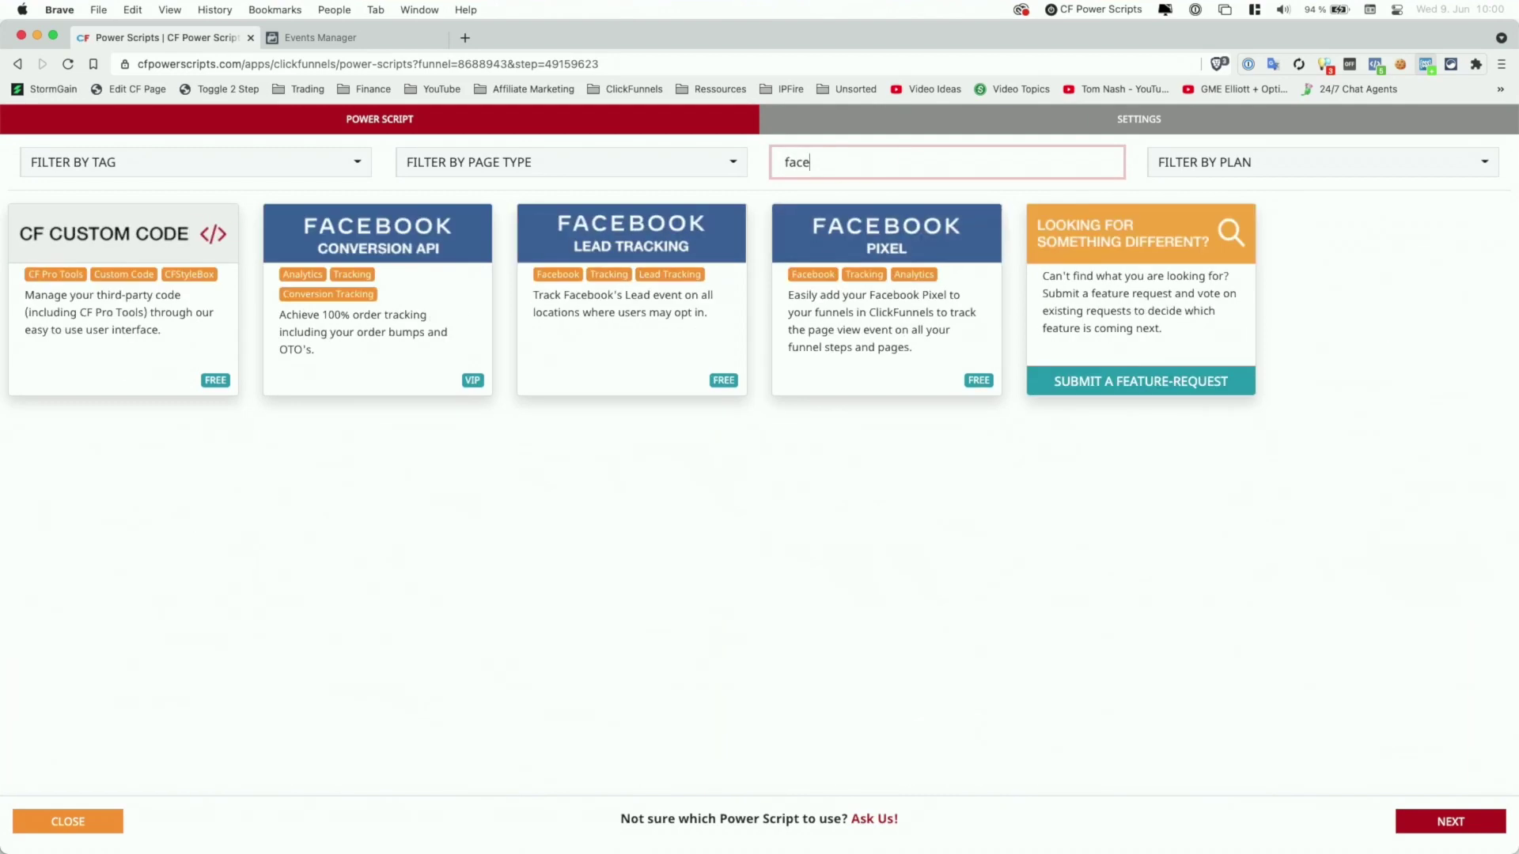
click(633, 326)
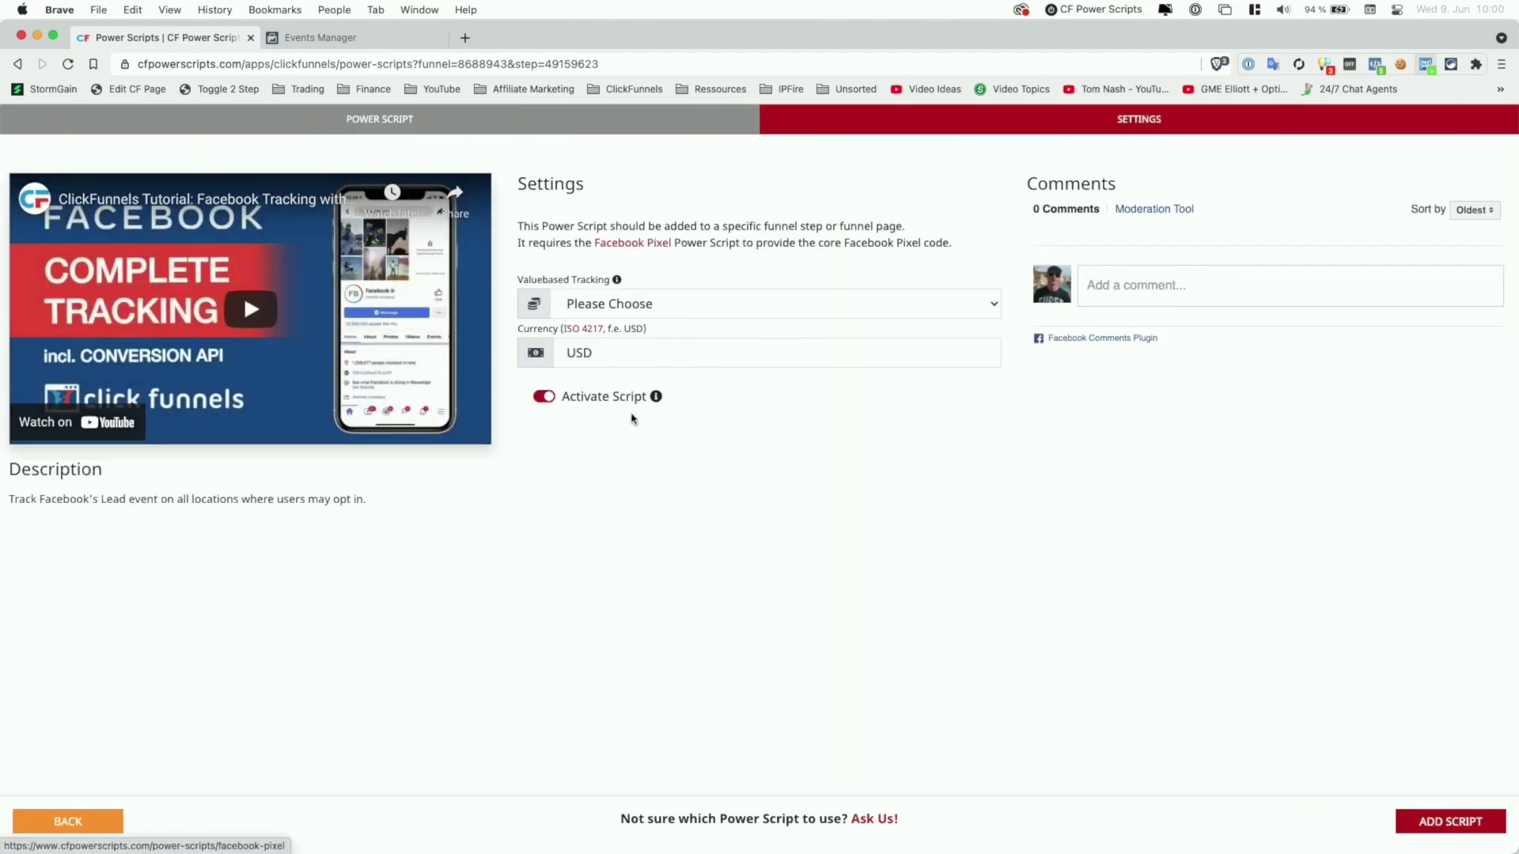
mouse_move(659, 392)
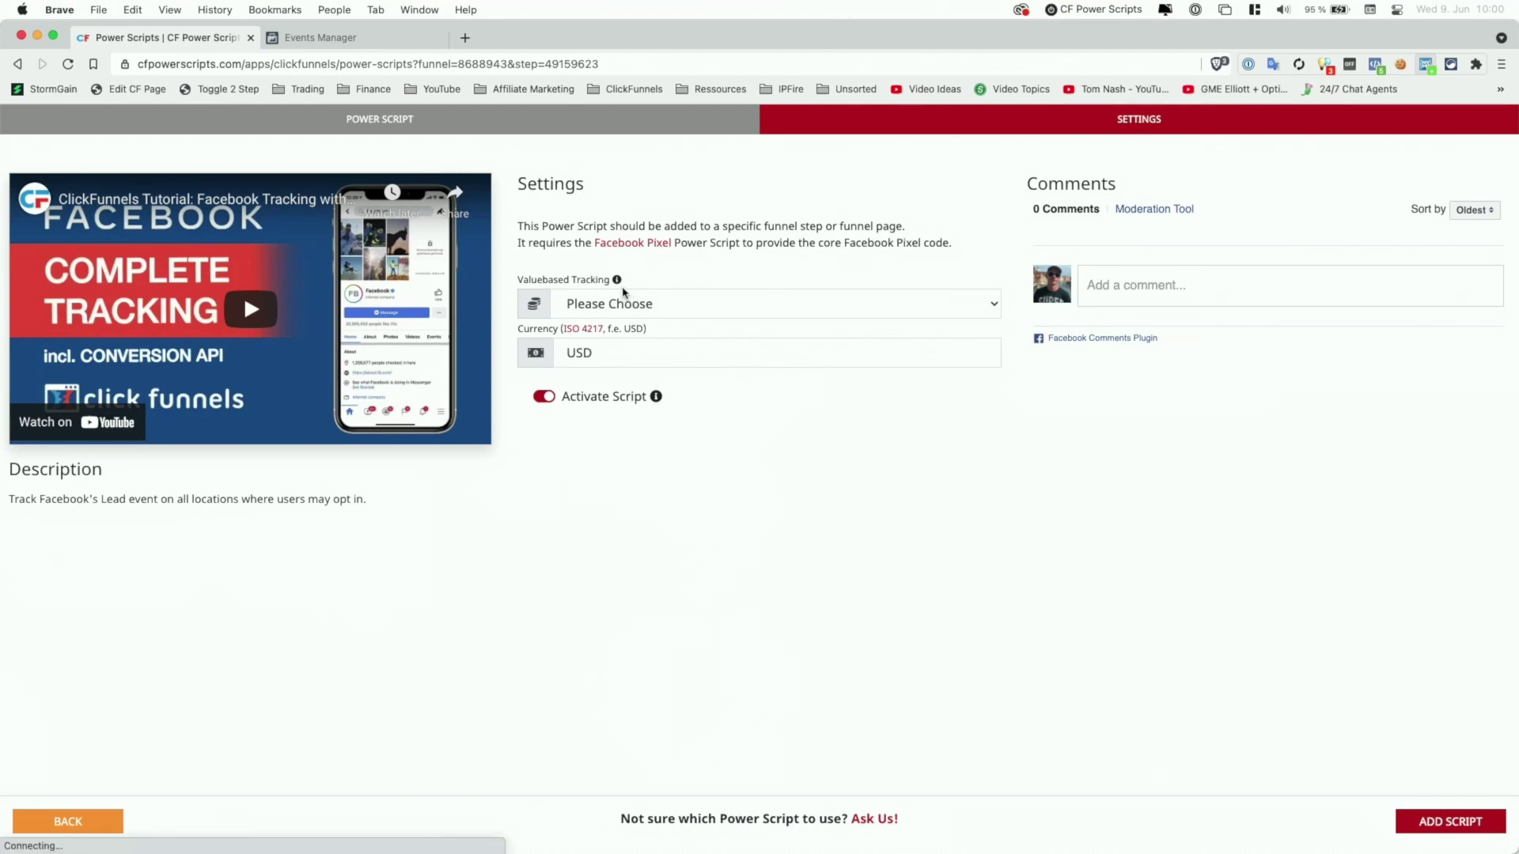
mouse_move(617, 283)
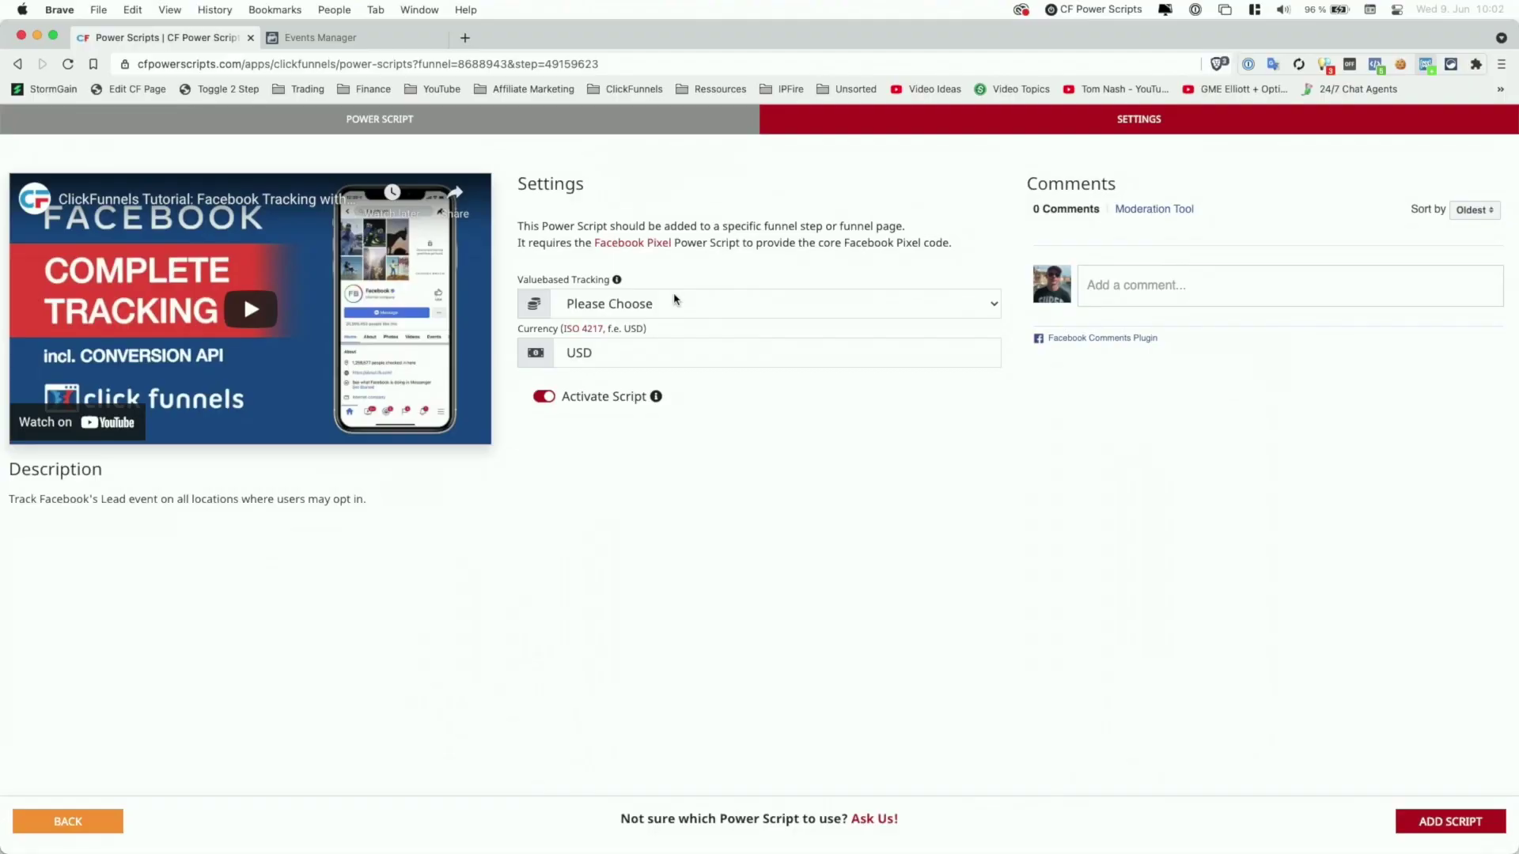
Step: Set Valuebased Tracking to Yes and add the Facebook Lead Tracking script to the opt-in step
click(673, 300)
key(Escape)
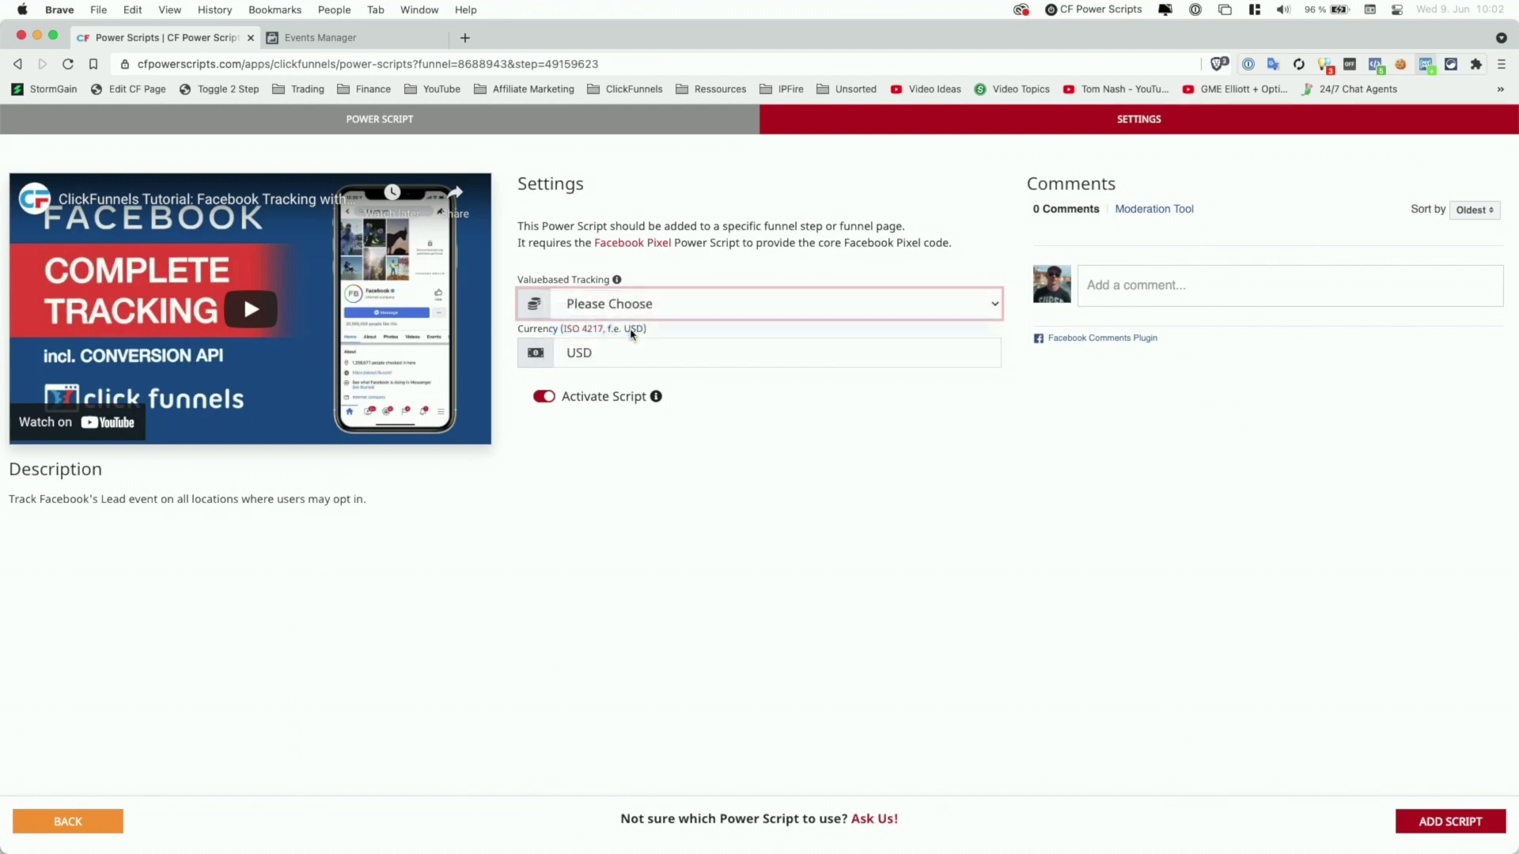
click(828, 466)
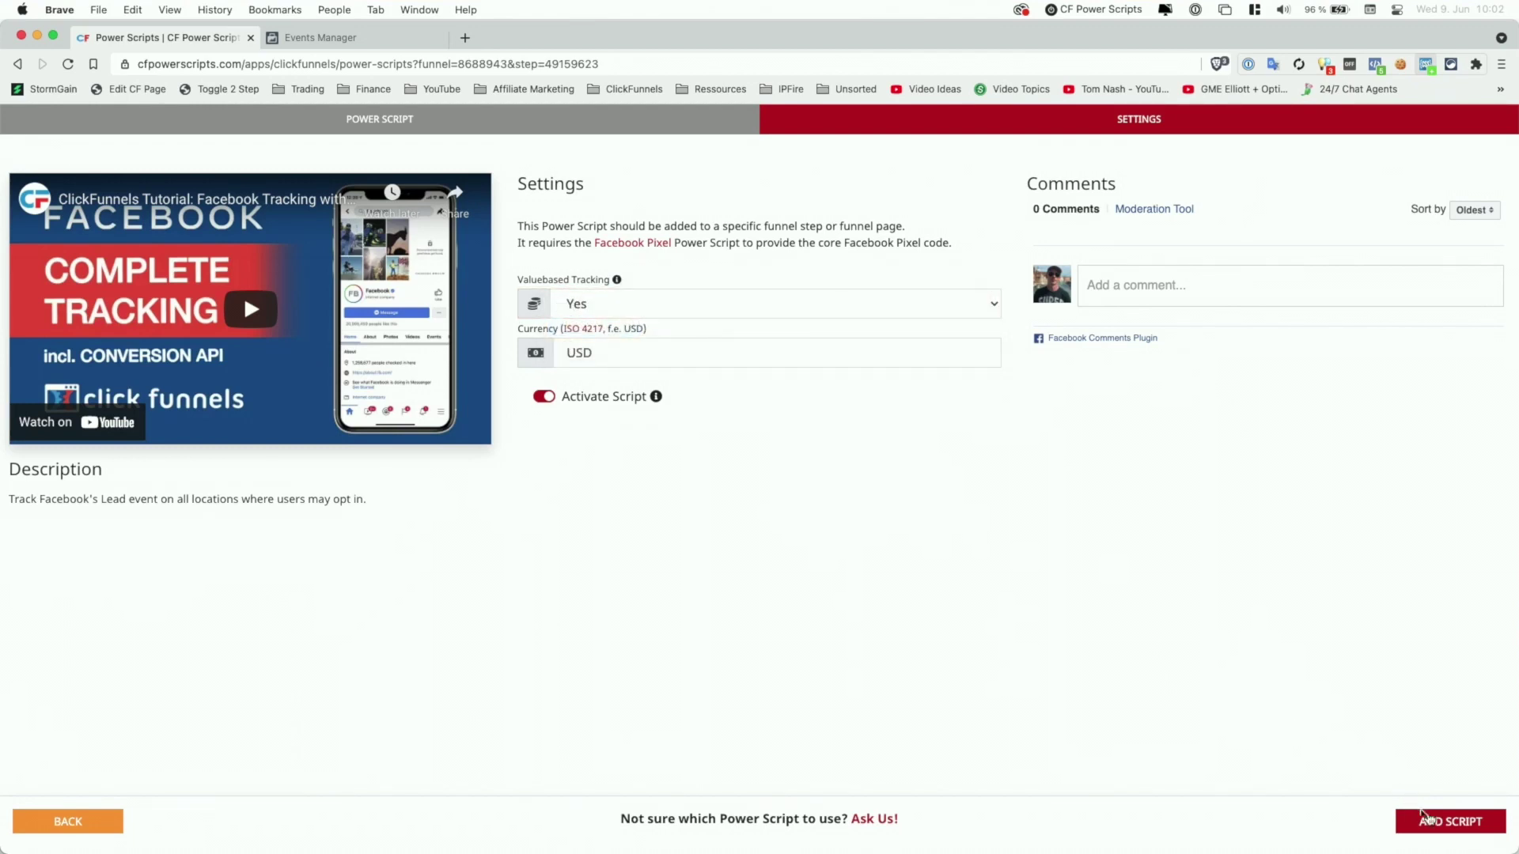
click(1428, 821)
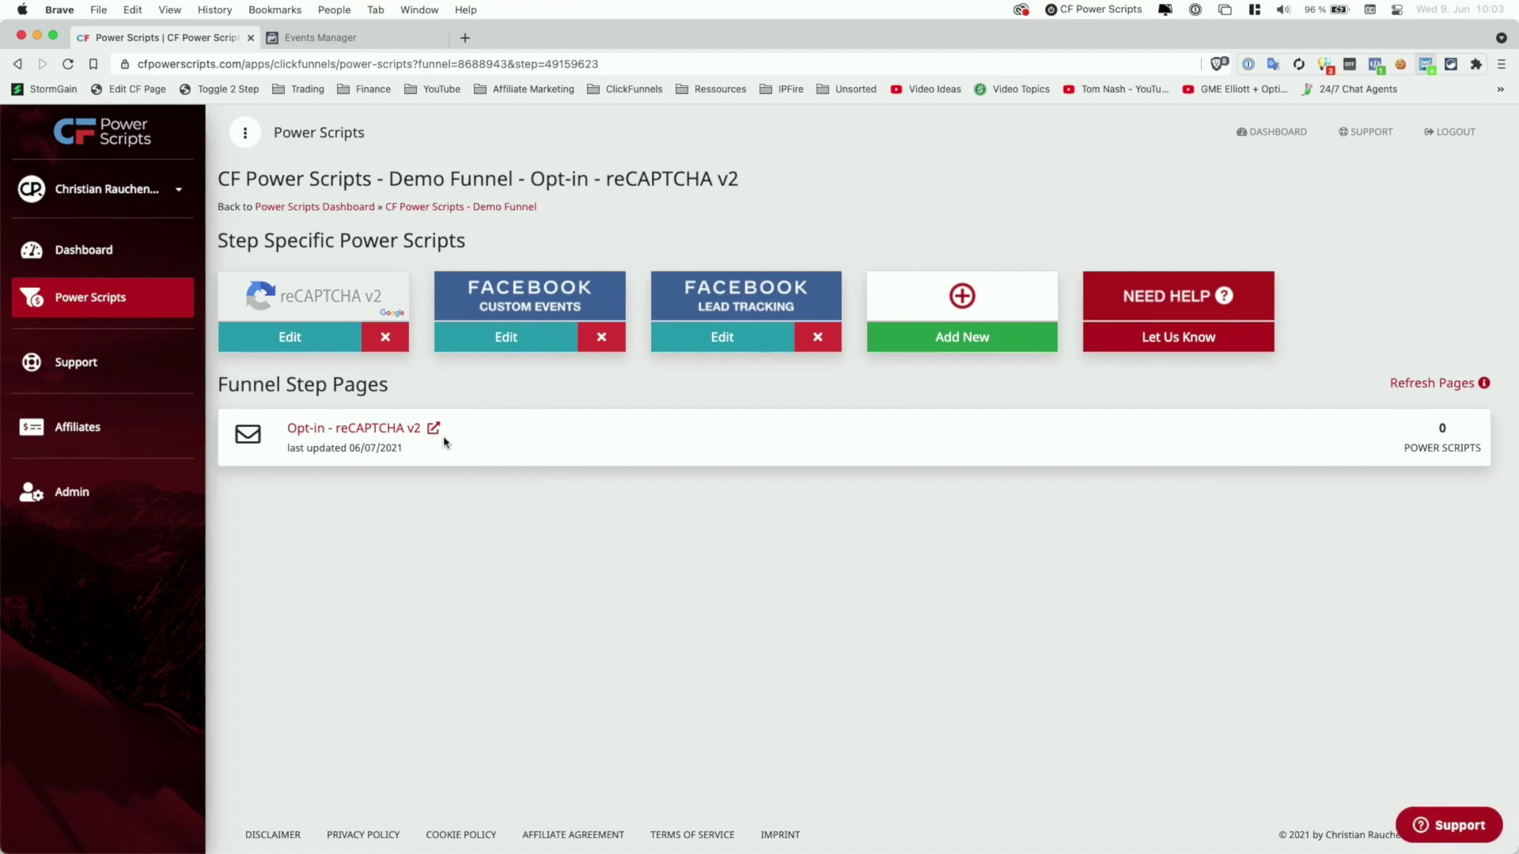
Step: Copy the link address of the live Opt-in - reCAPTCHA v2 funnel step
click(290, 428)
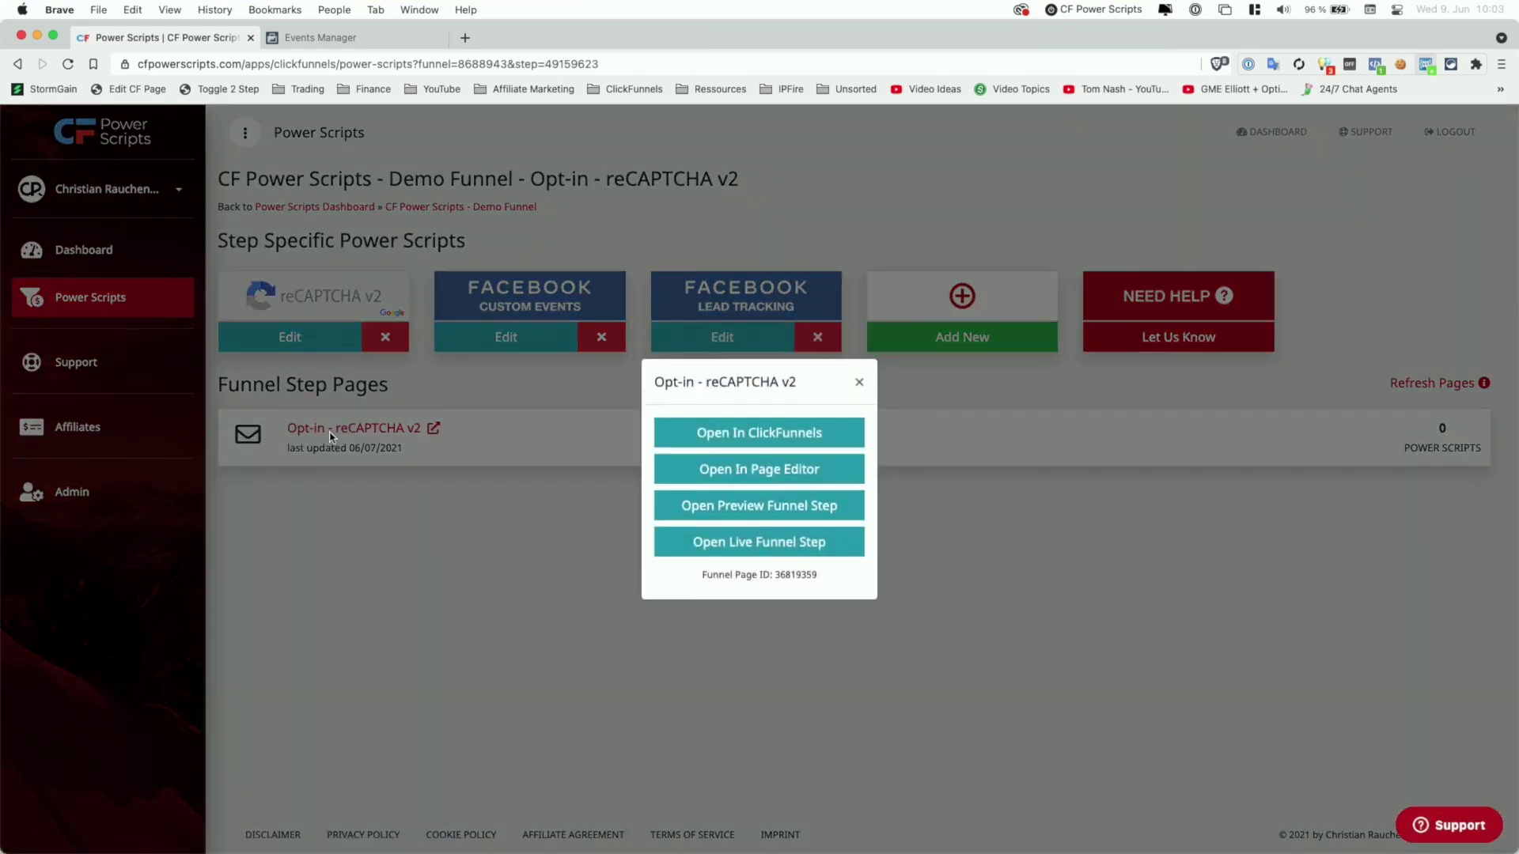
right_click(744, 549)
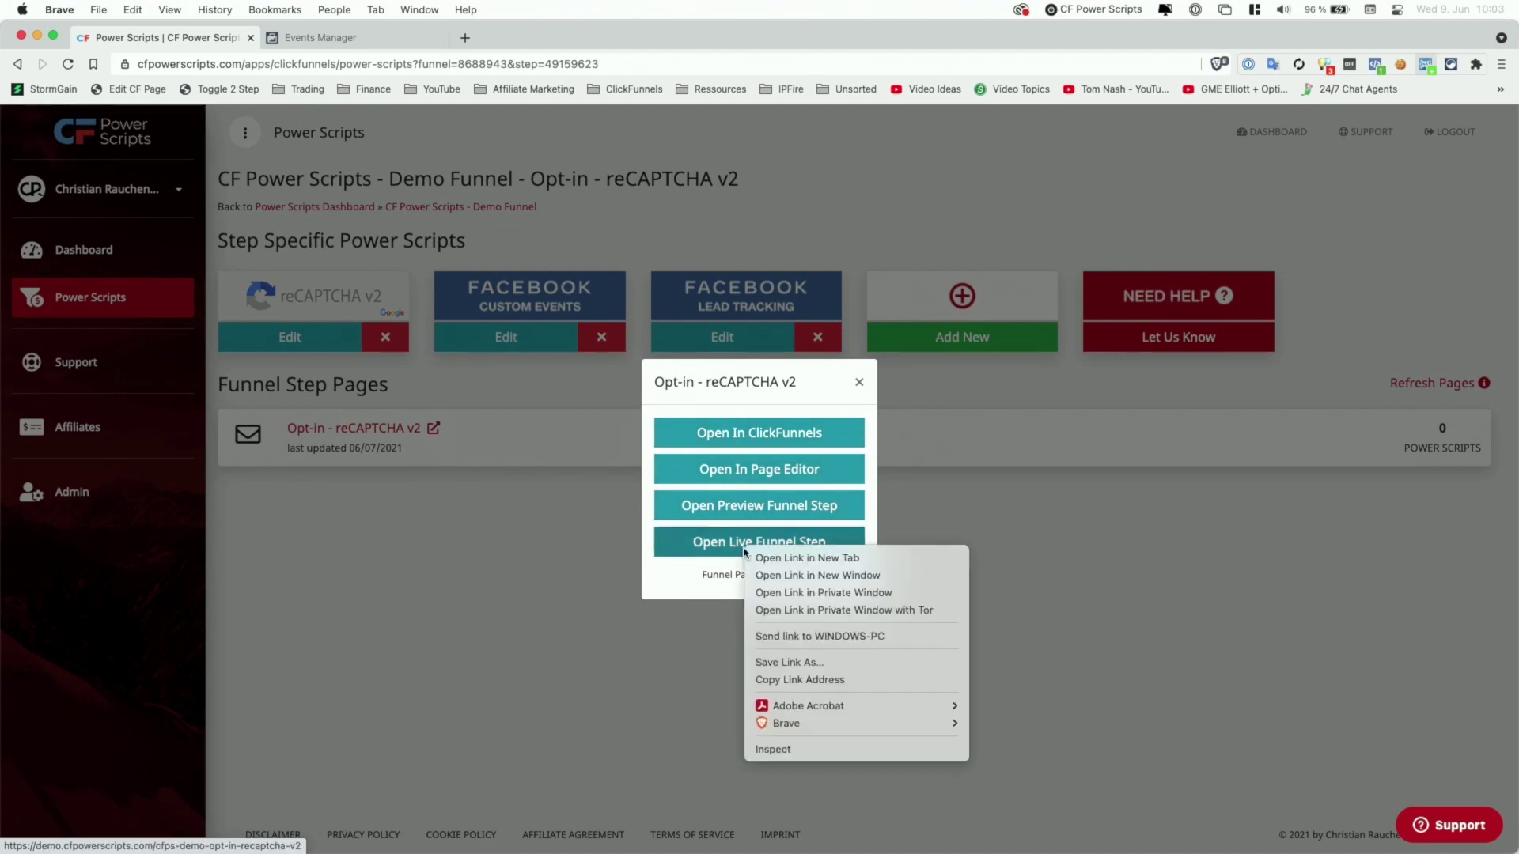
click(813, 680)
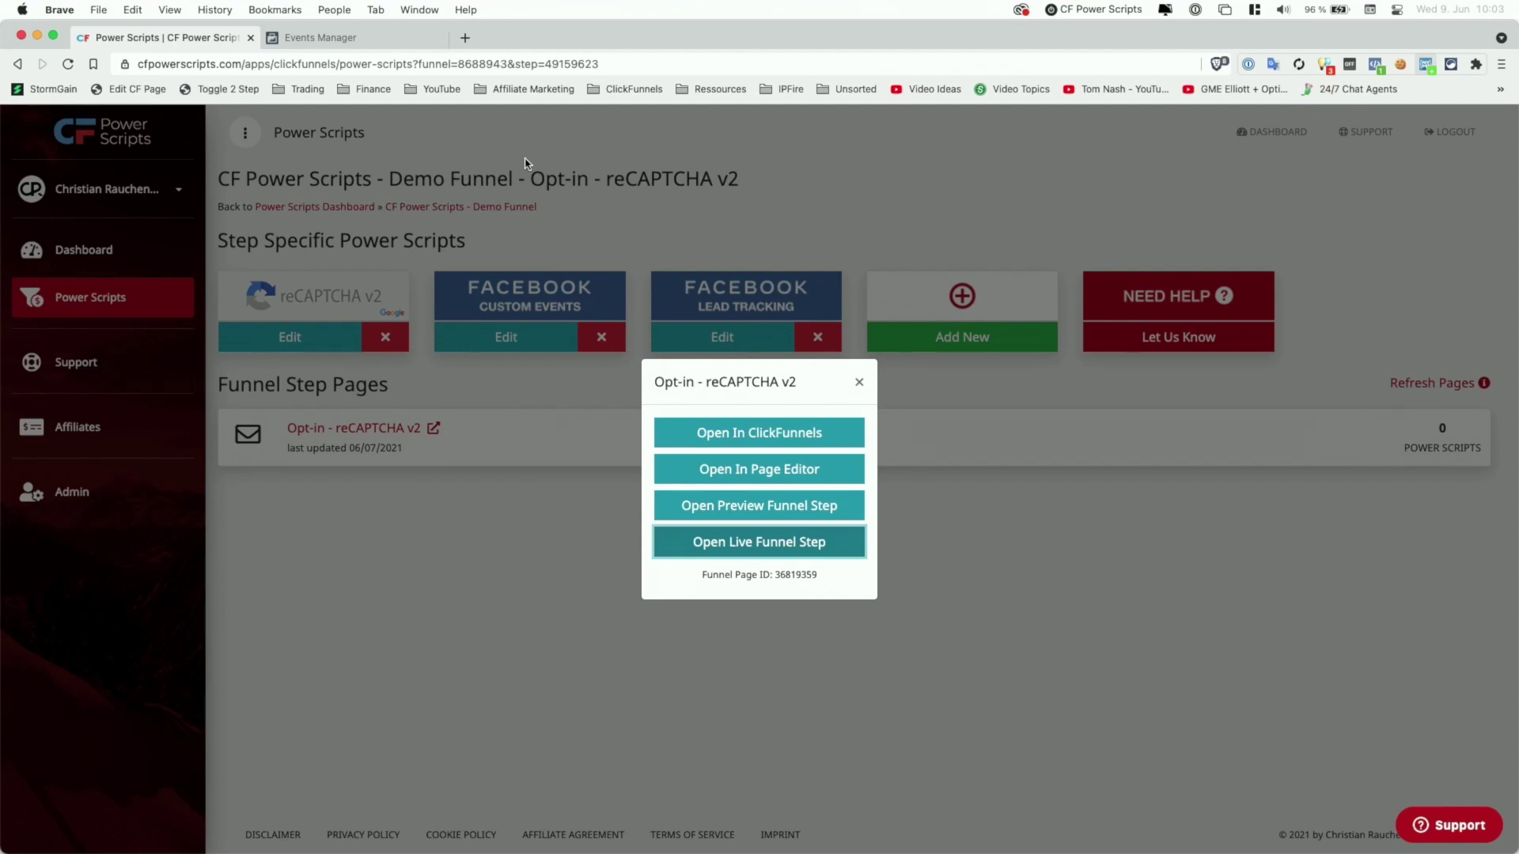
Step: Paste the live opt-in page address as the Events Manager test website and check its pixel events
click(392, 48)
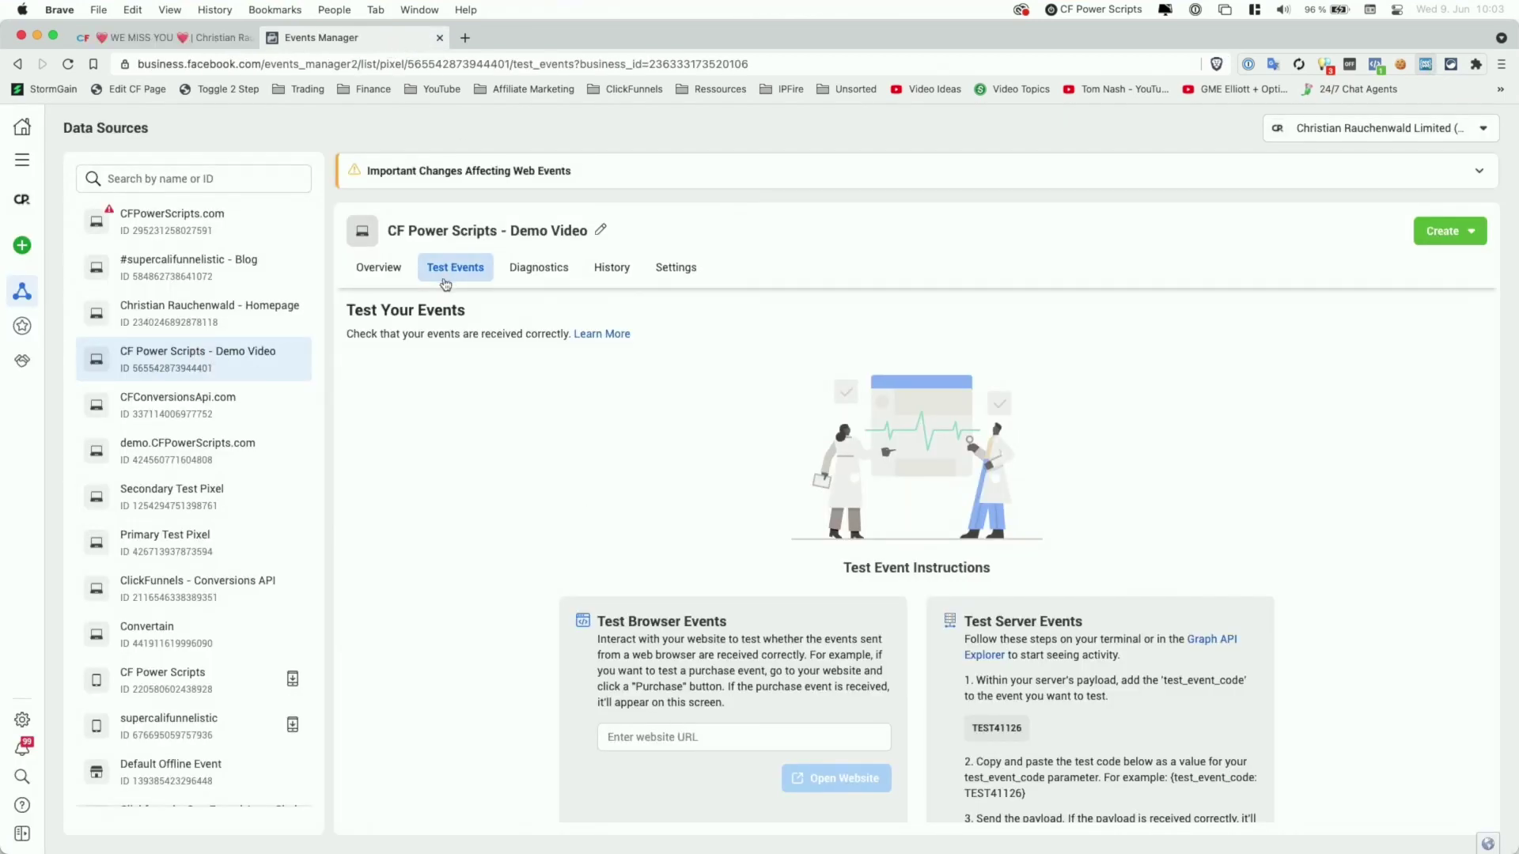
click(673, 737)
key(super+v)
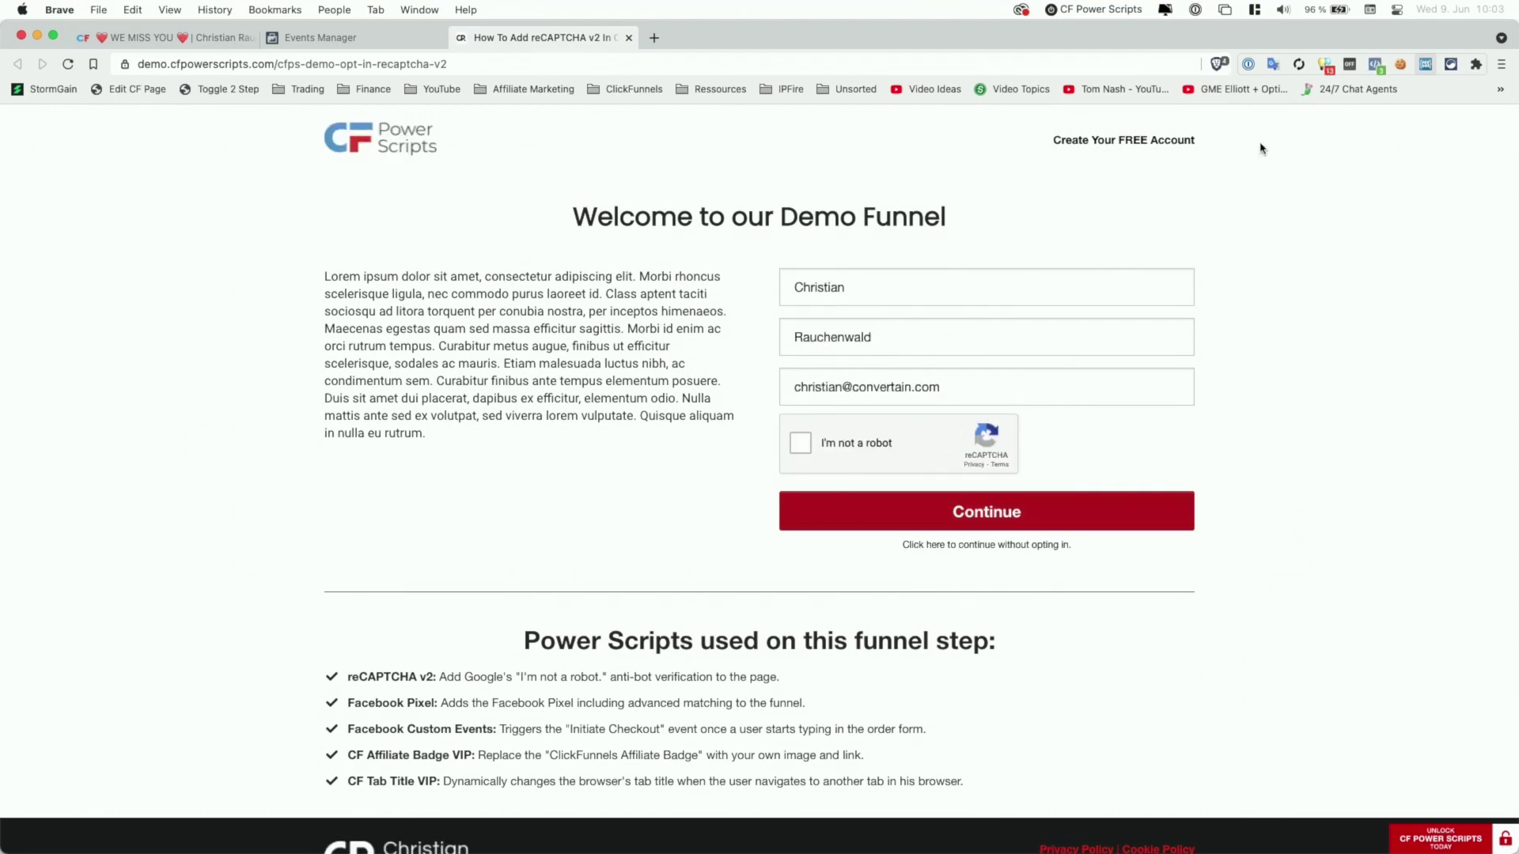
click(1375, 65)
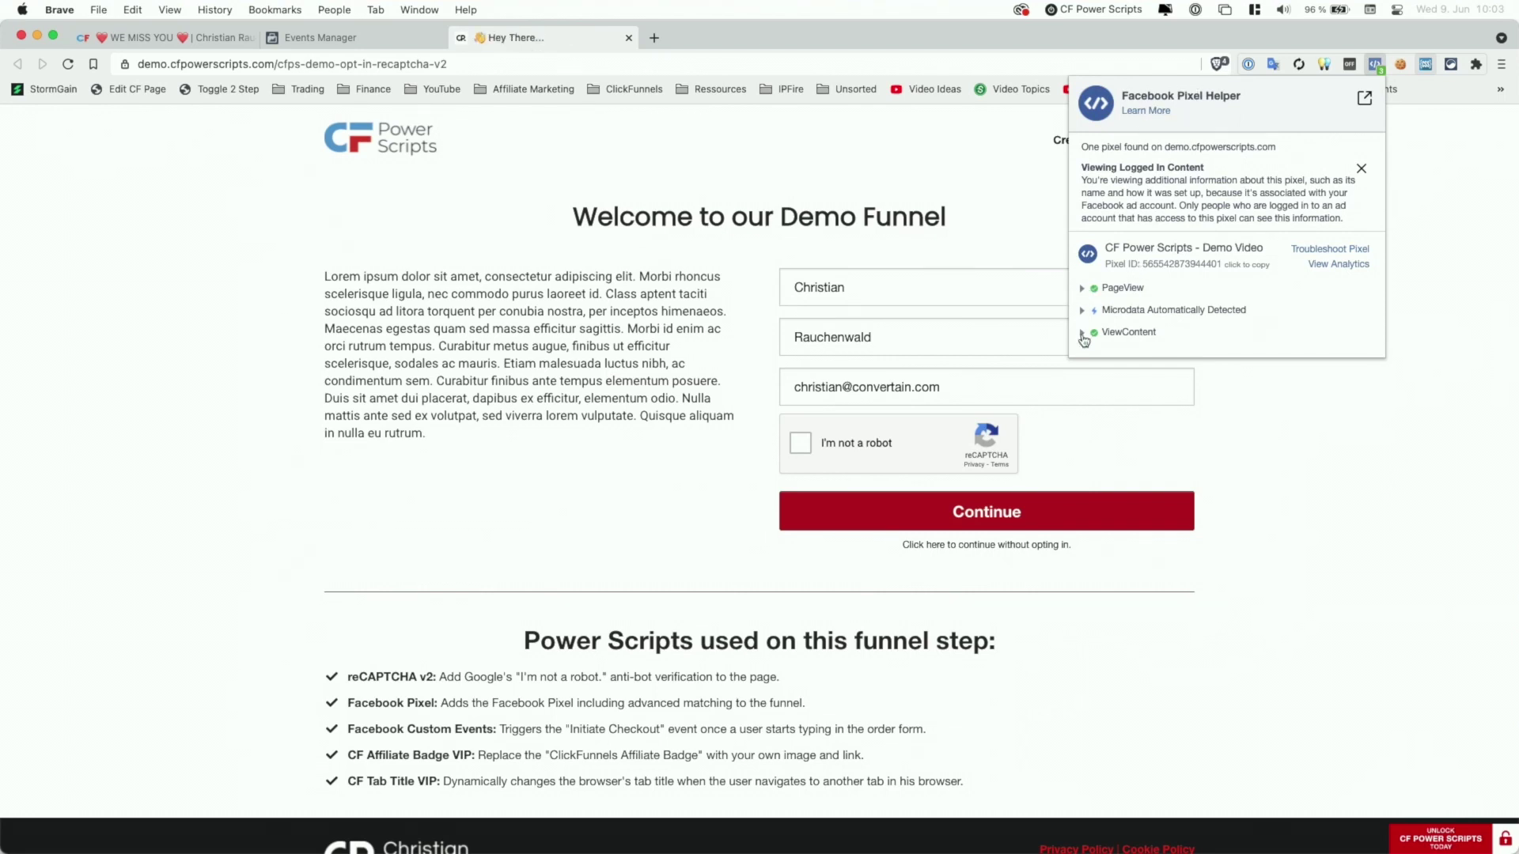
click(606, 282)
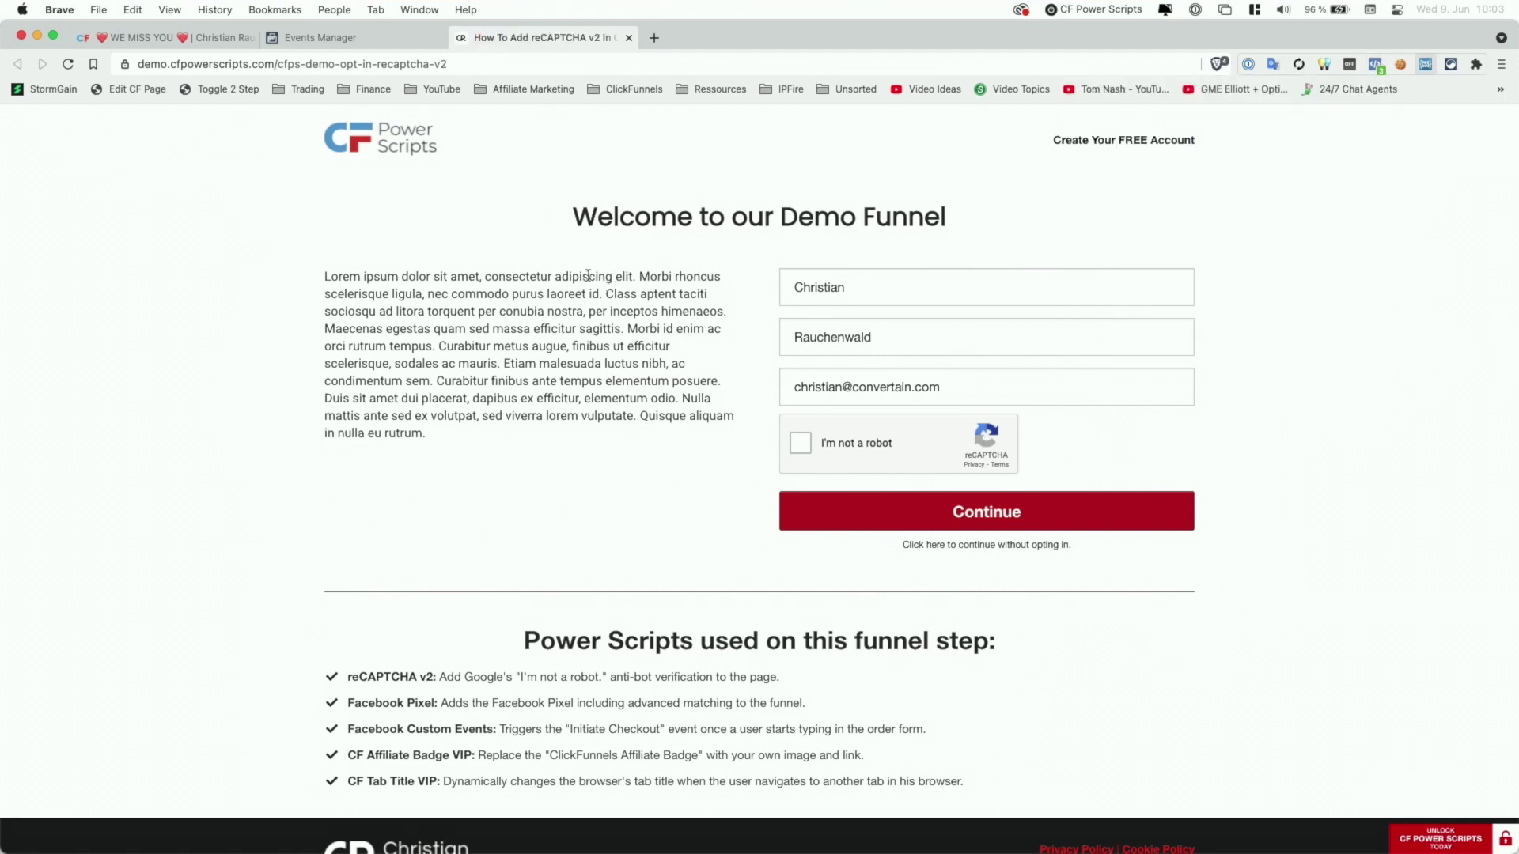
Step: Expand the PageView test event and list all its parameters
click(378, 43)
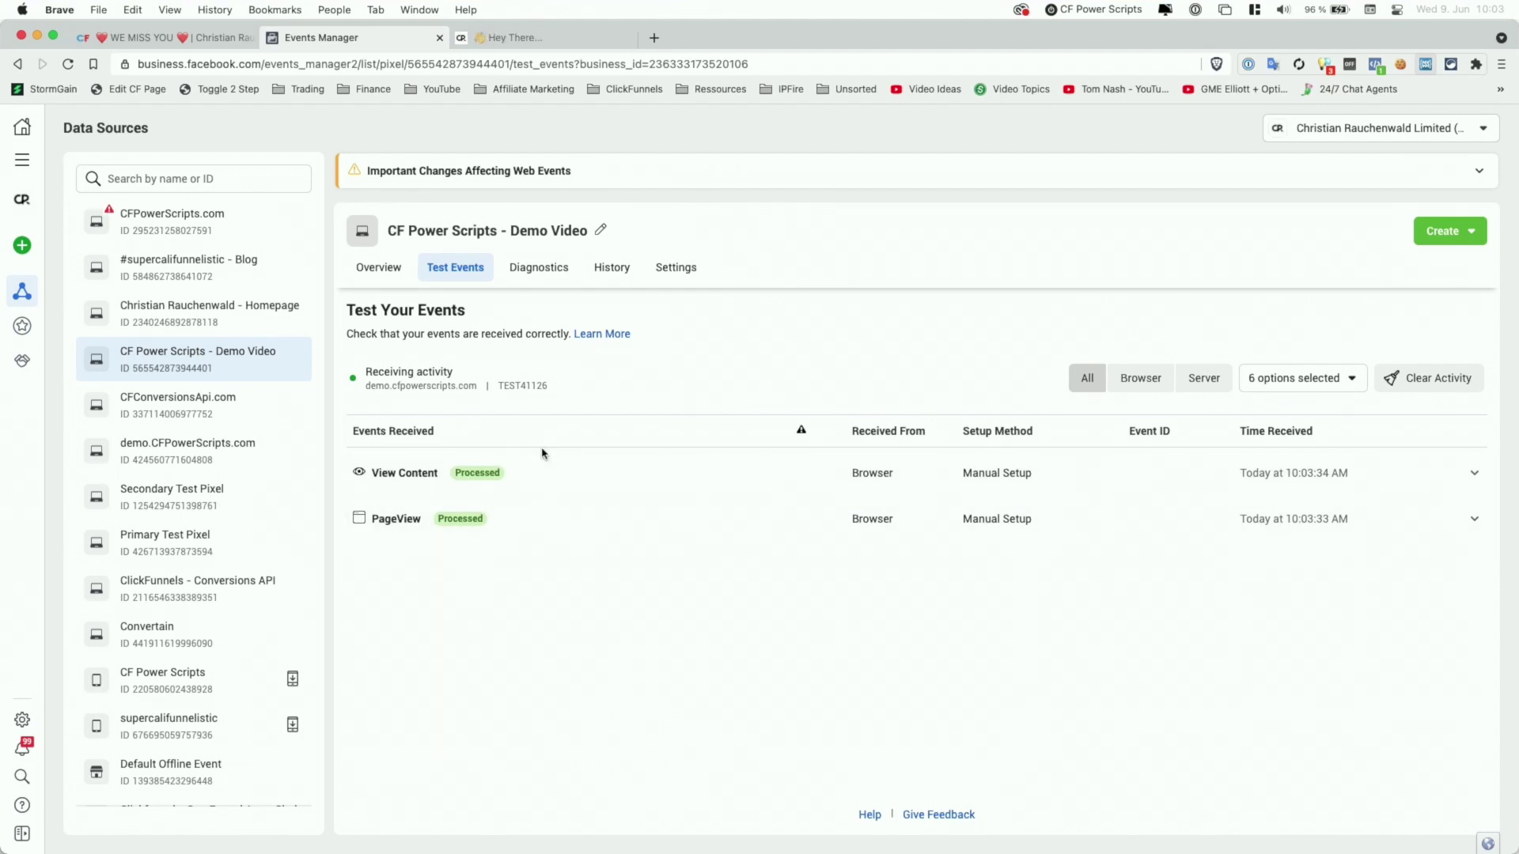
click(462, 521)
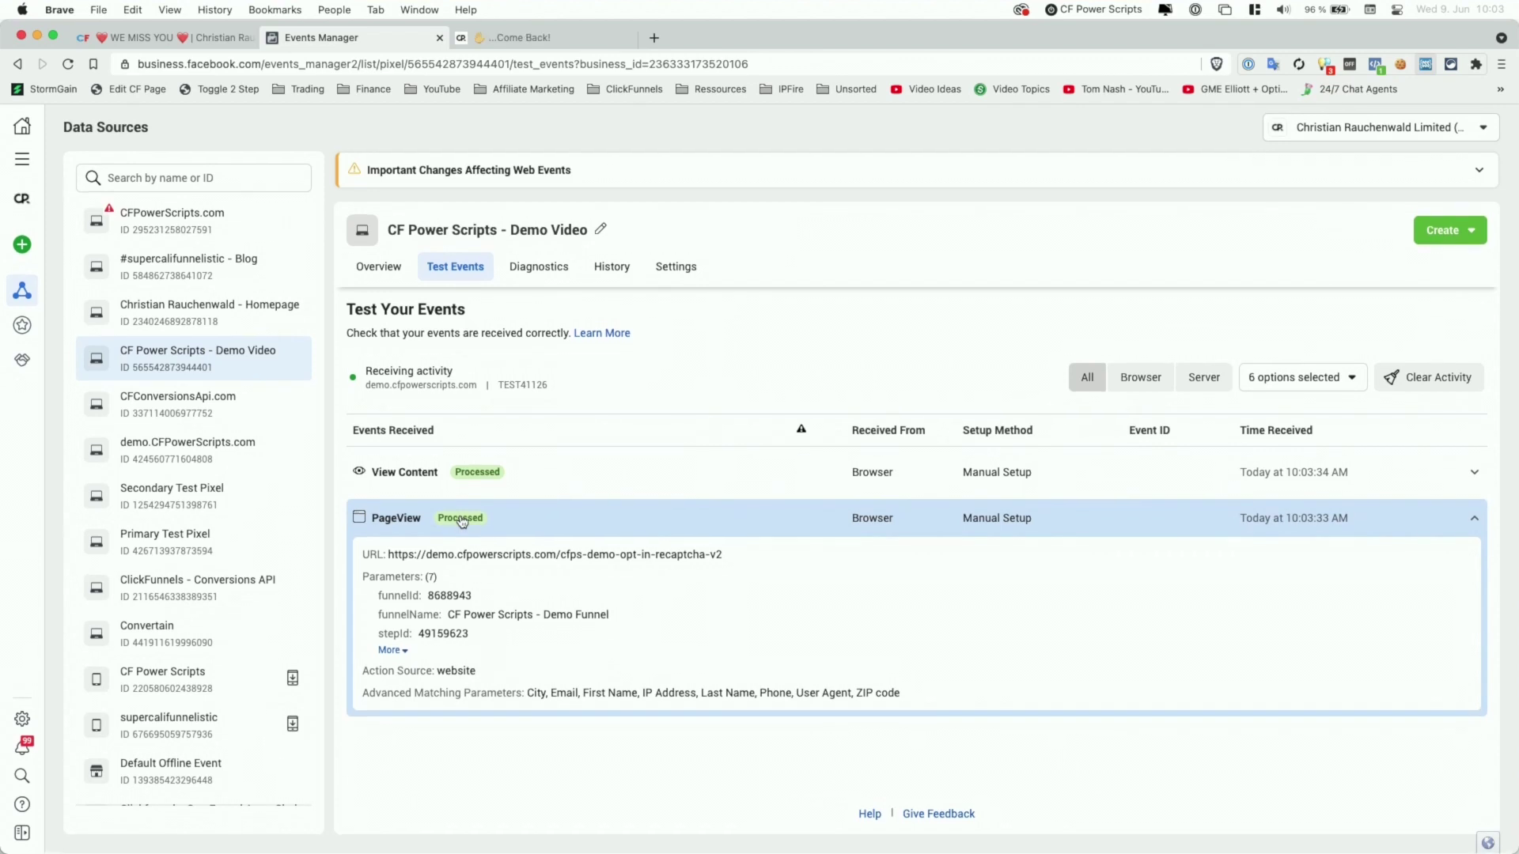
click(393, 651)
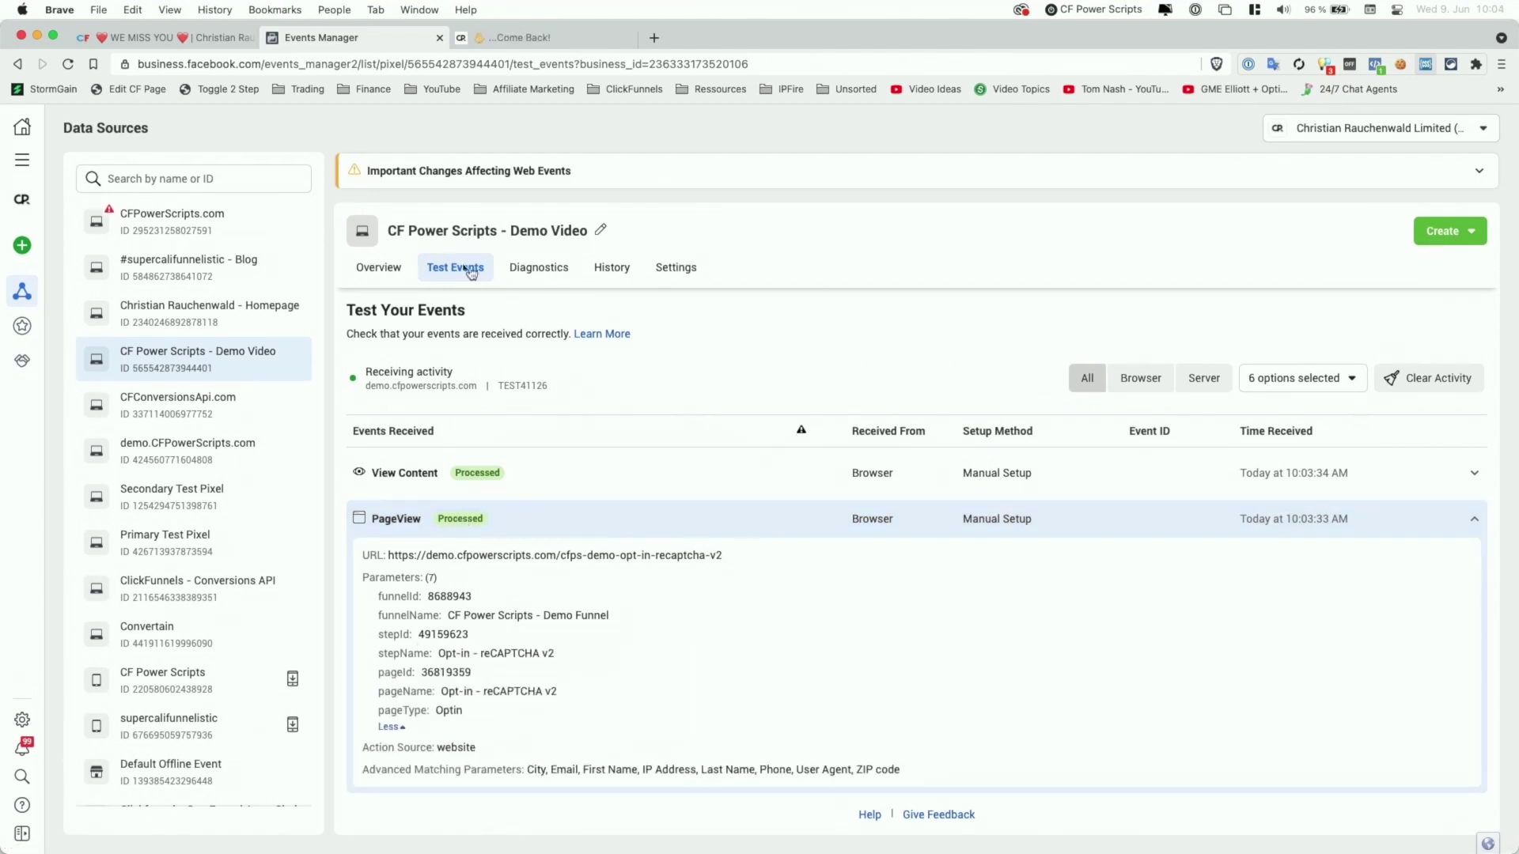
Step: Fill in the opt-in form's first name field, collapse PageView in Events Manager, and submit the form
click(543, 38)
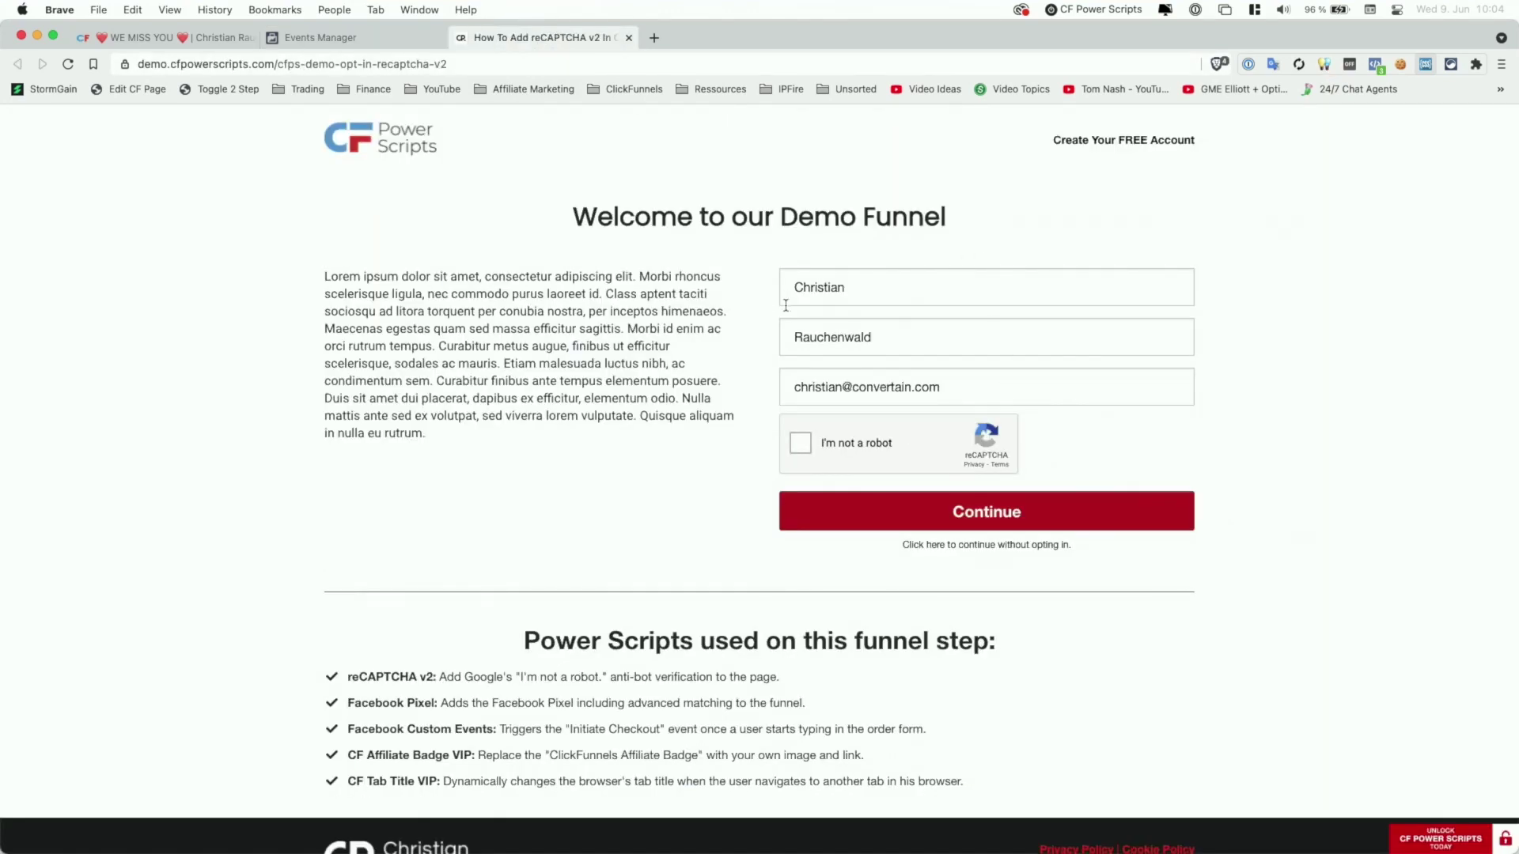
click(860, 286)
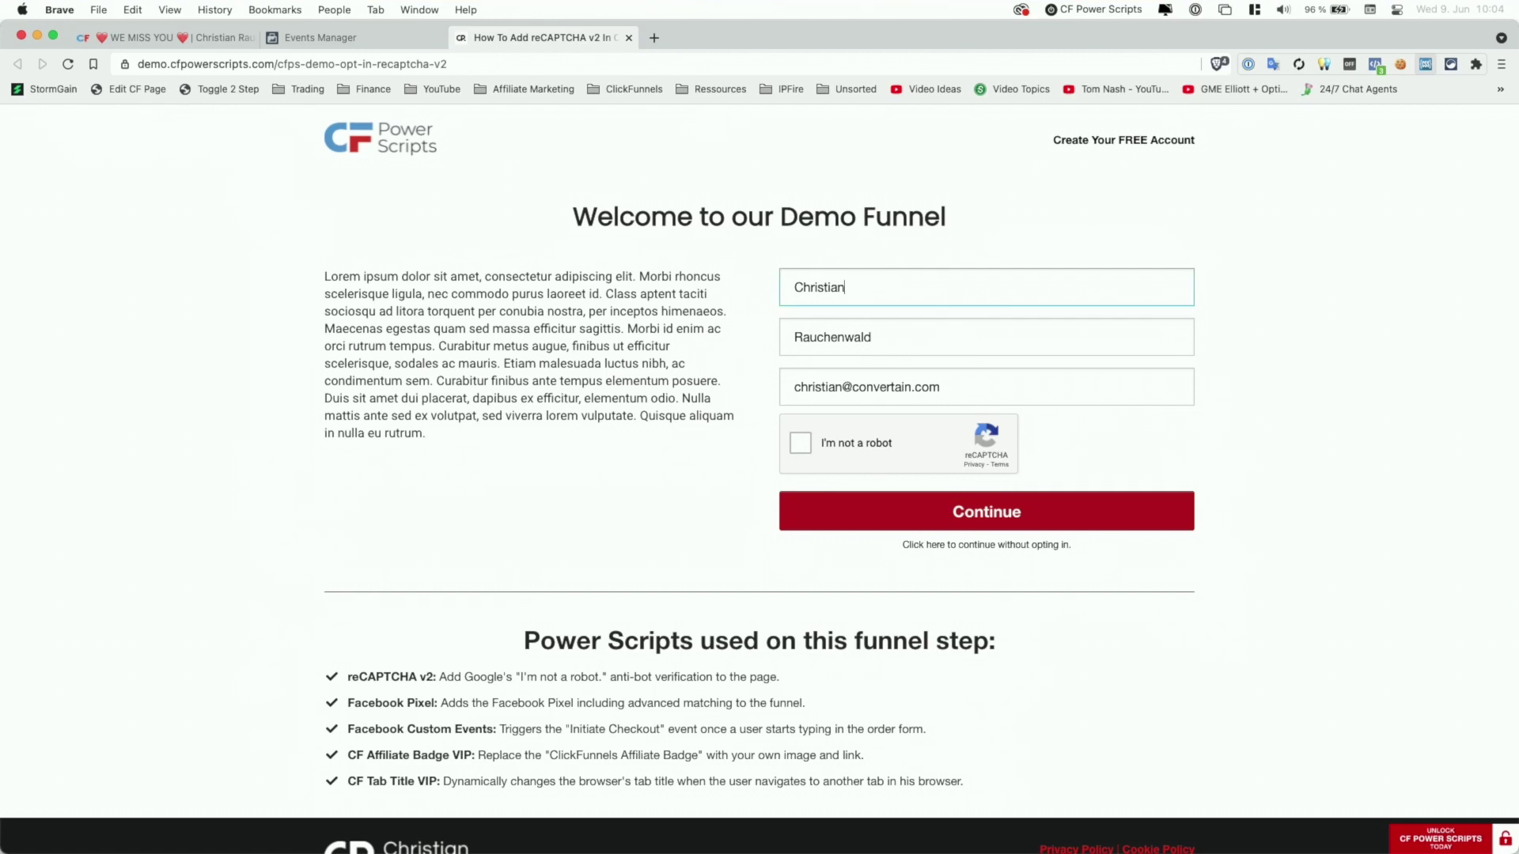
click(388, 38)
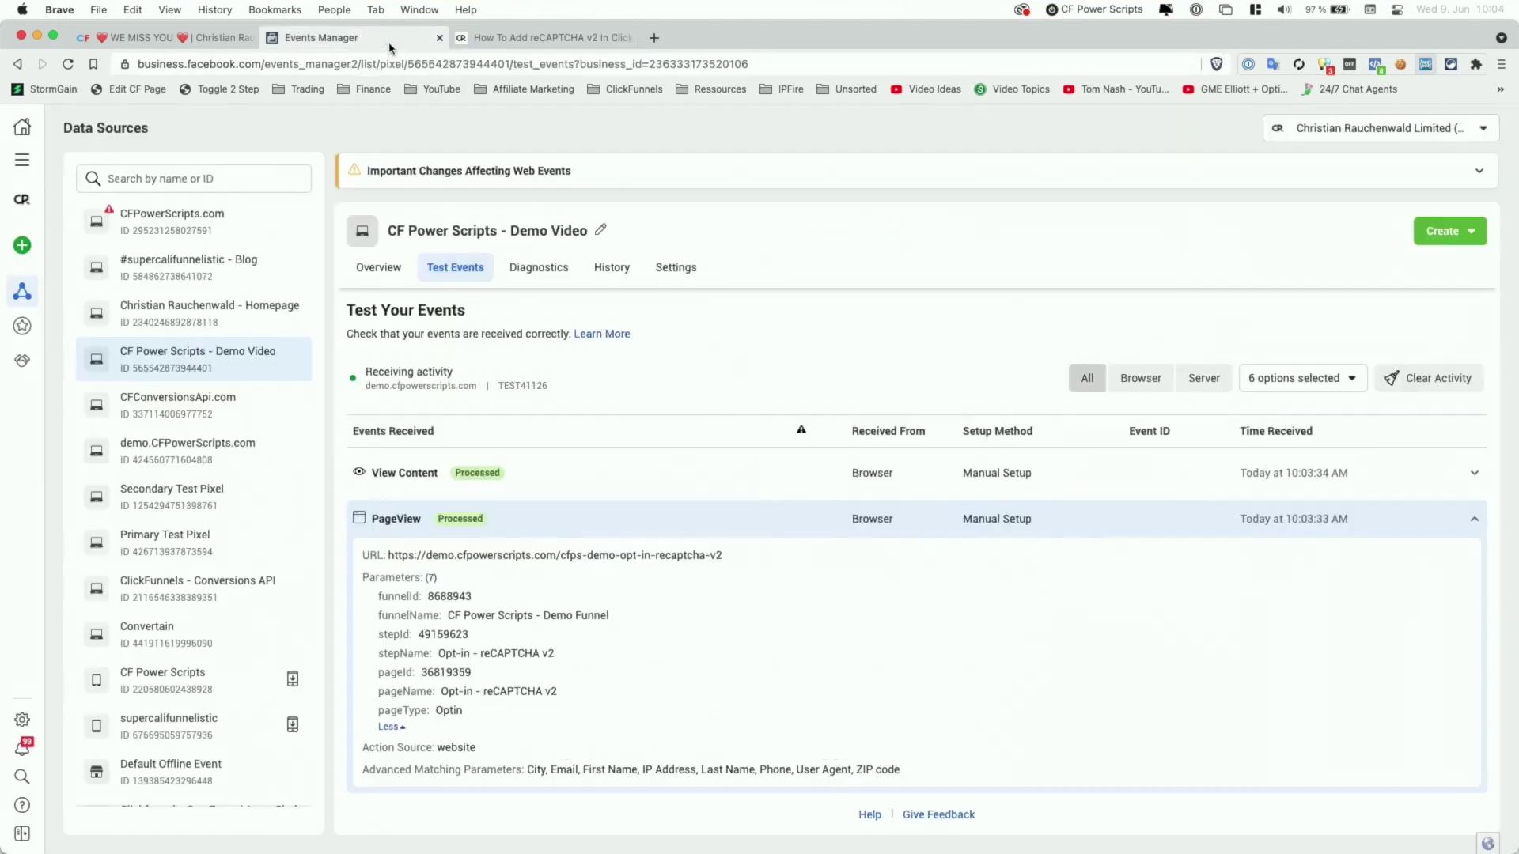
click(482, 526)
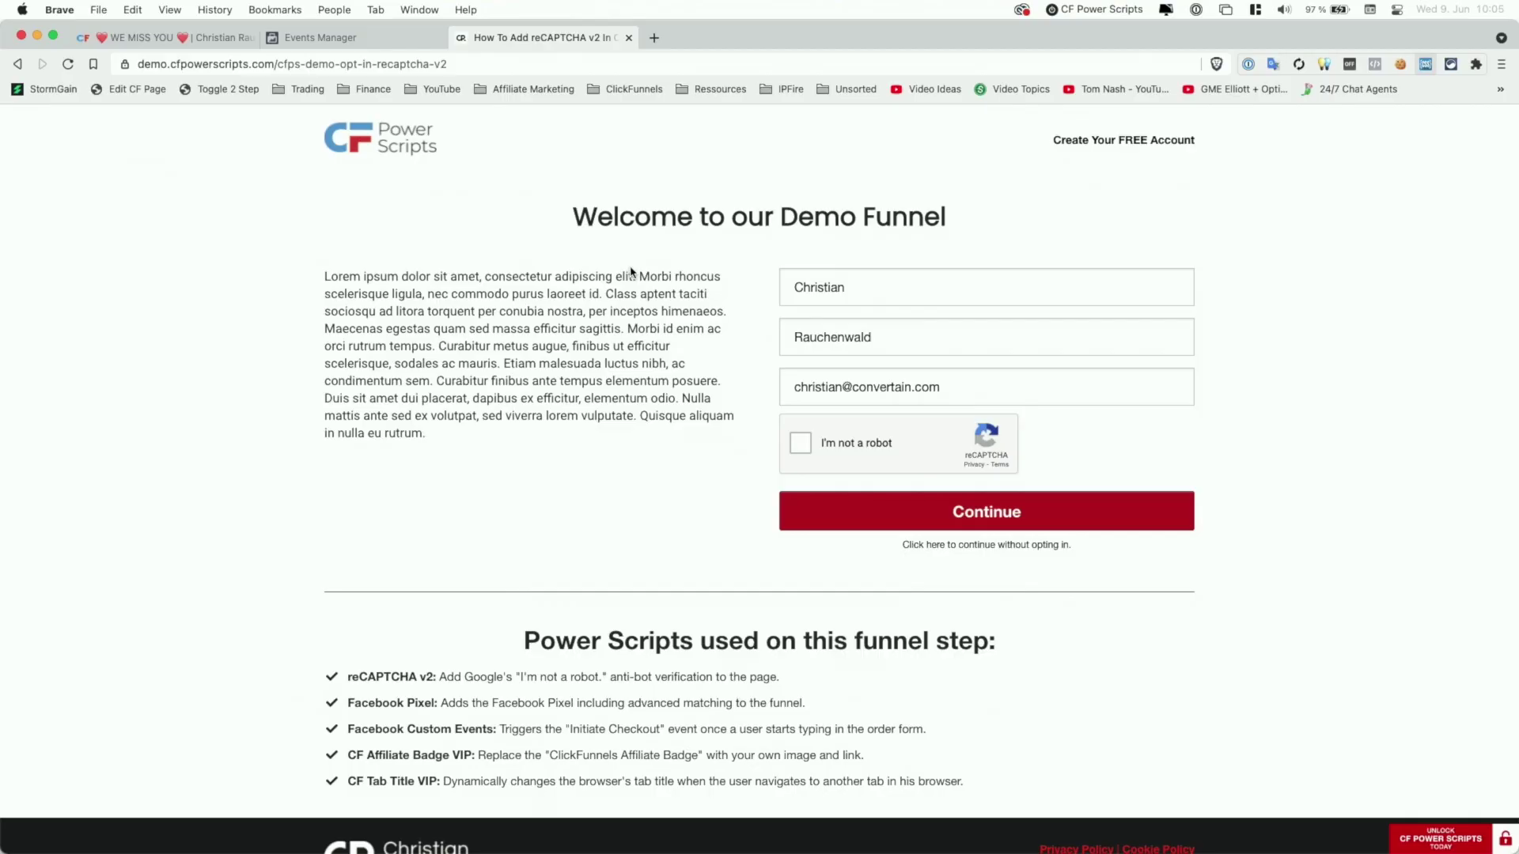
click(981, 518)
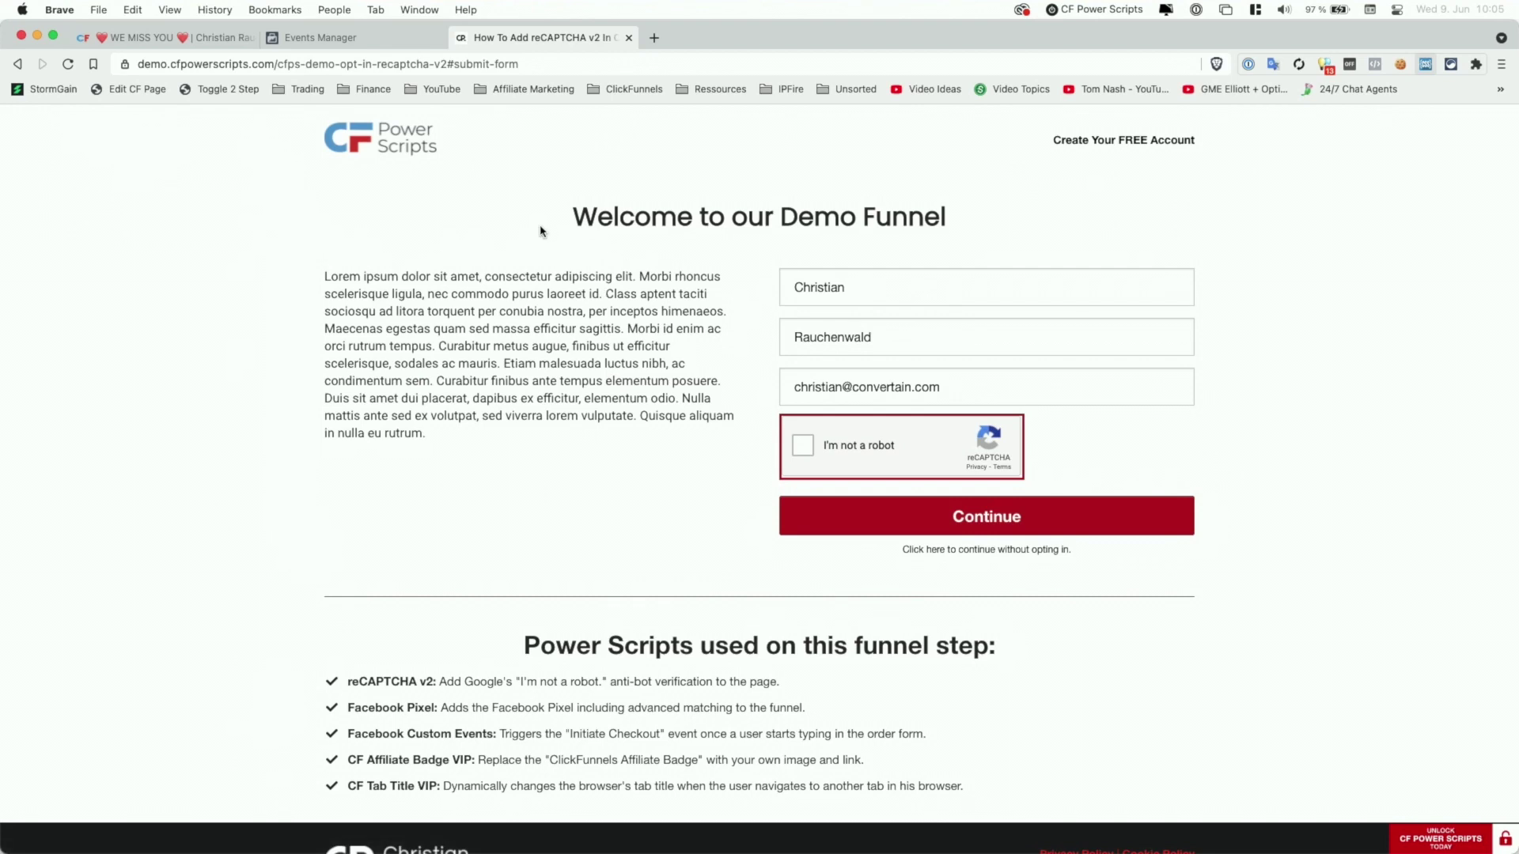
Step: Inspect the newest PageView event's submit-form URL, then return to the opt-in page
click(366, 38)
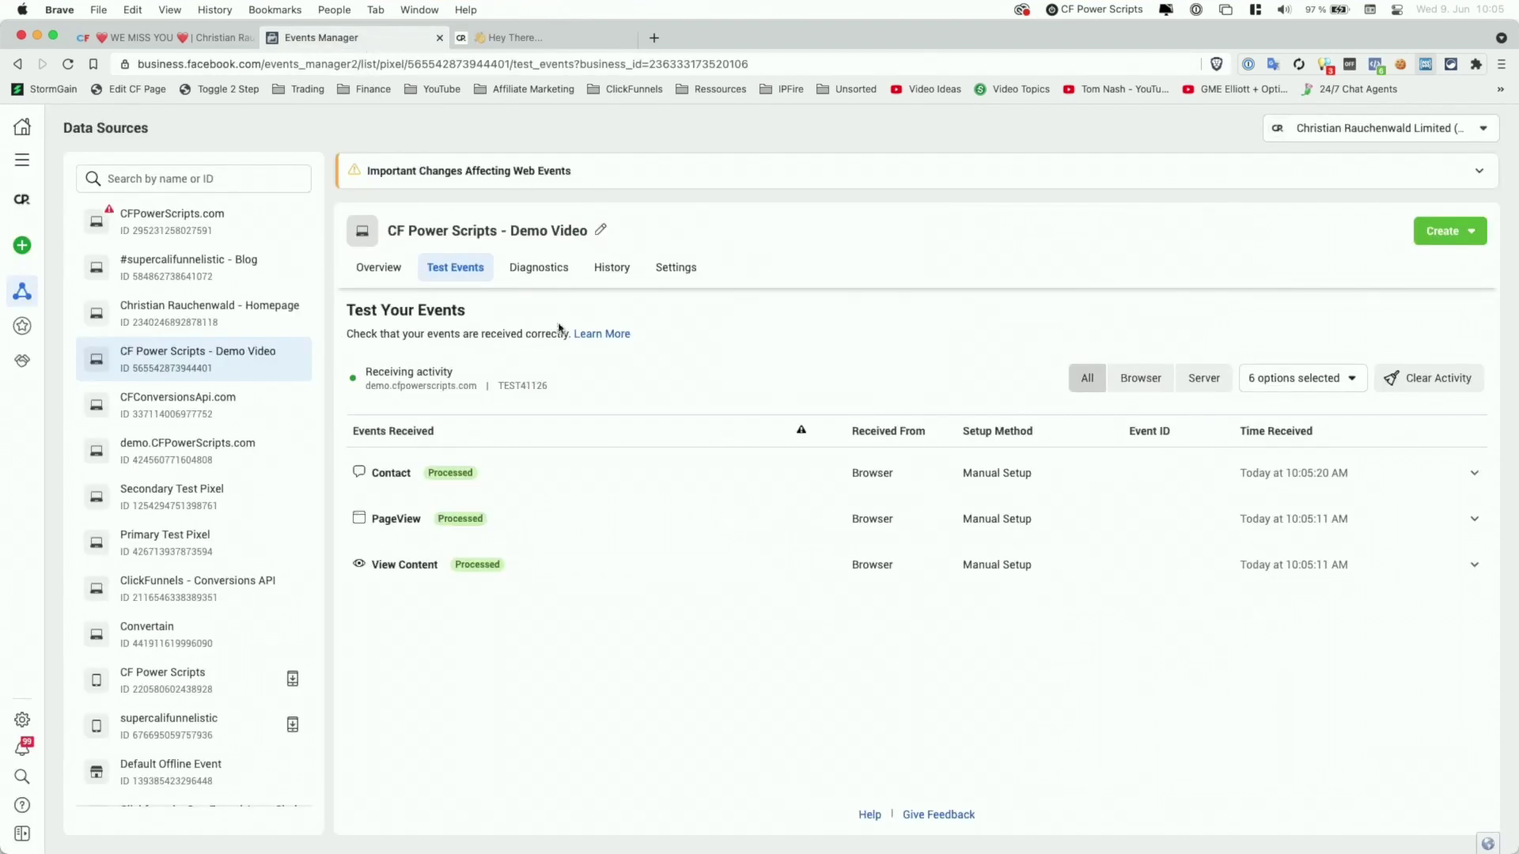
click(430, 480)
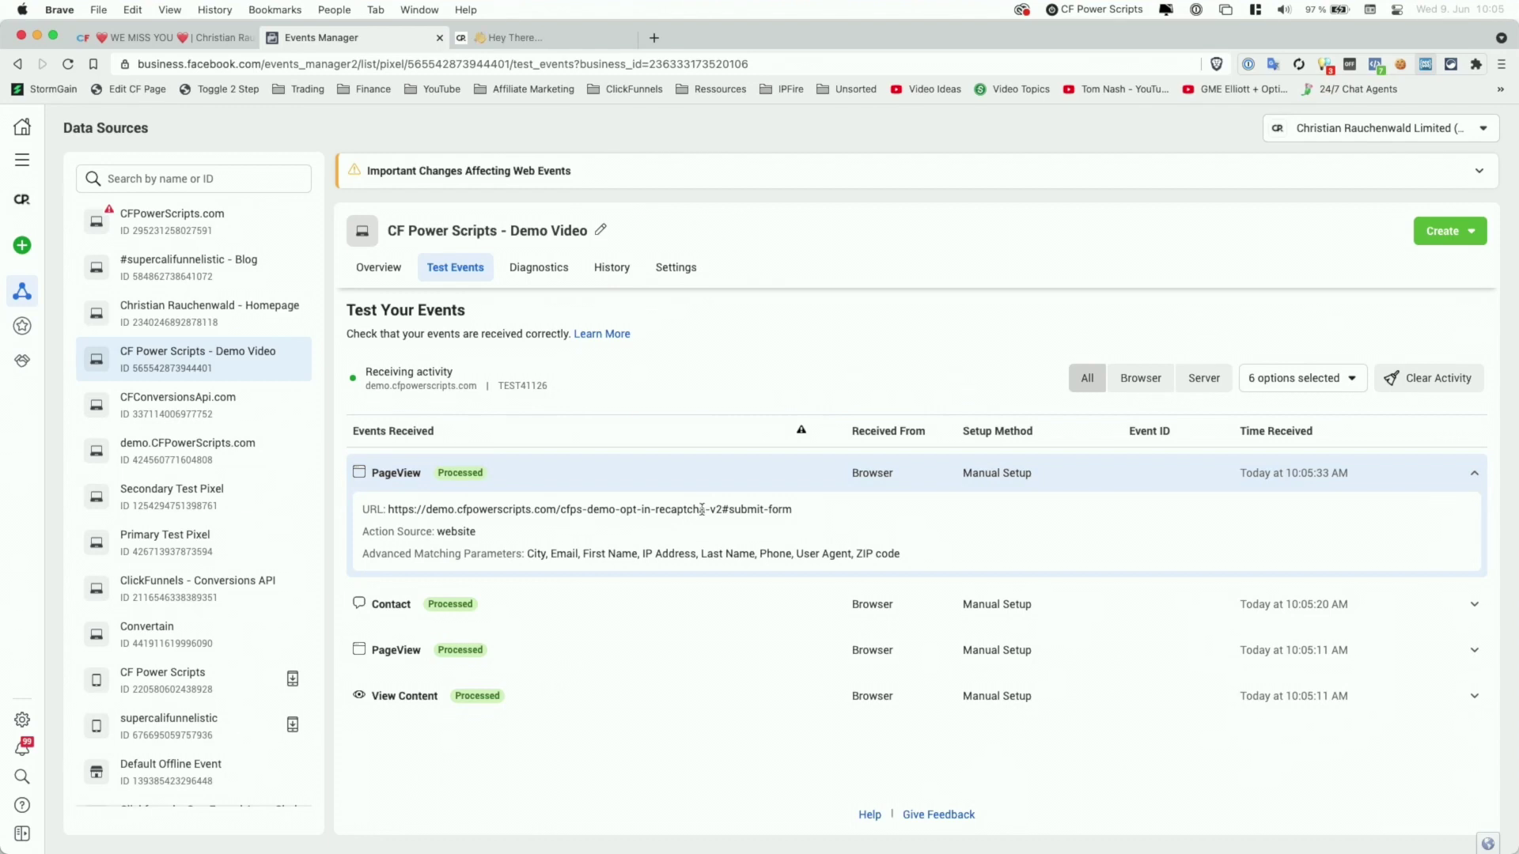
drag(701, 509, 790, 509)
click(749, 513)
click(522, 39)
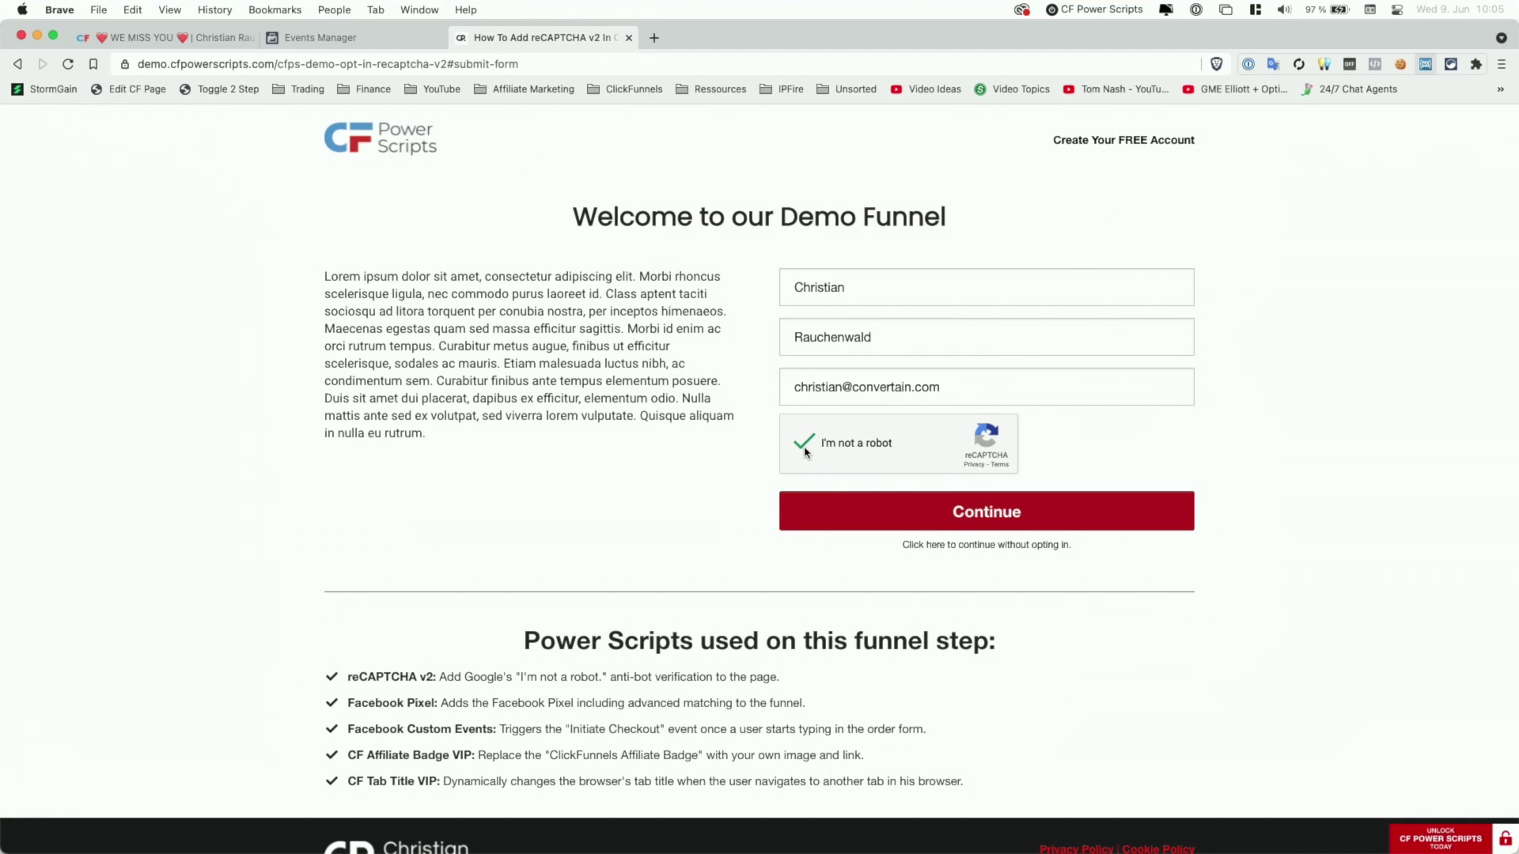
Step: Submit the opt-in form and inspect the resulting Lead, View Content and PageView events
click(902, 512)
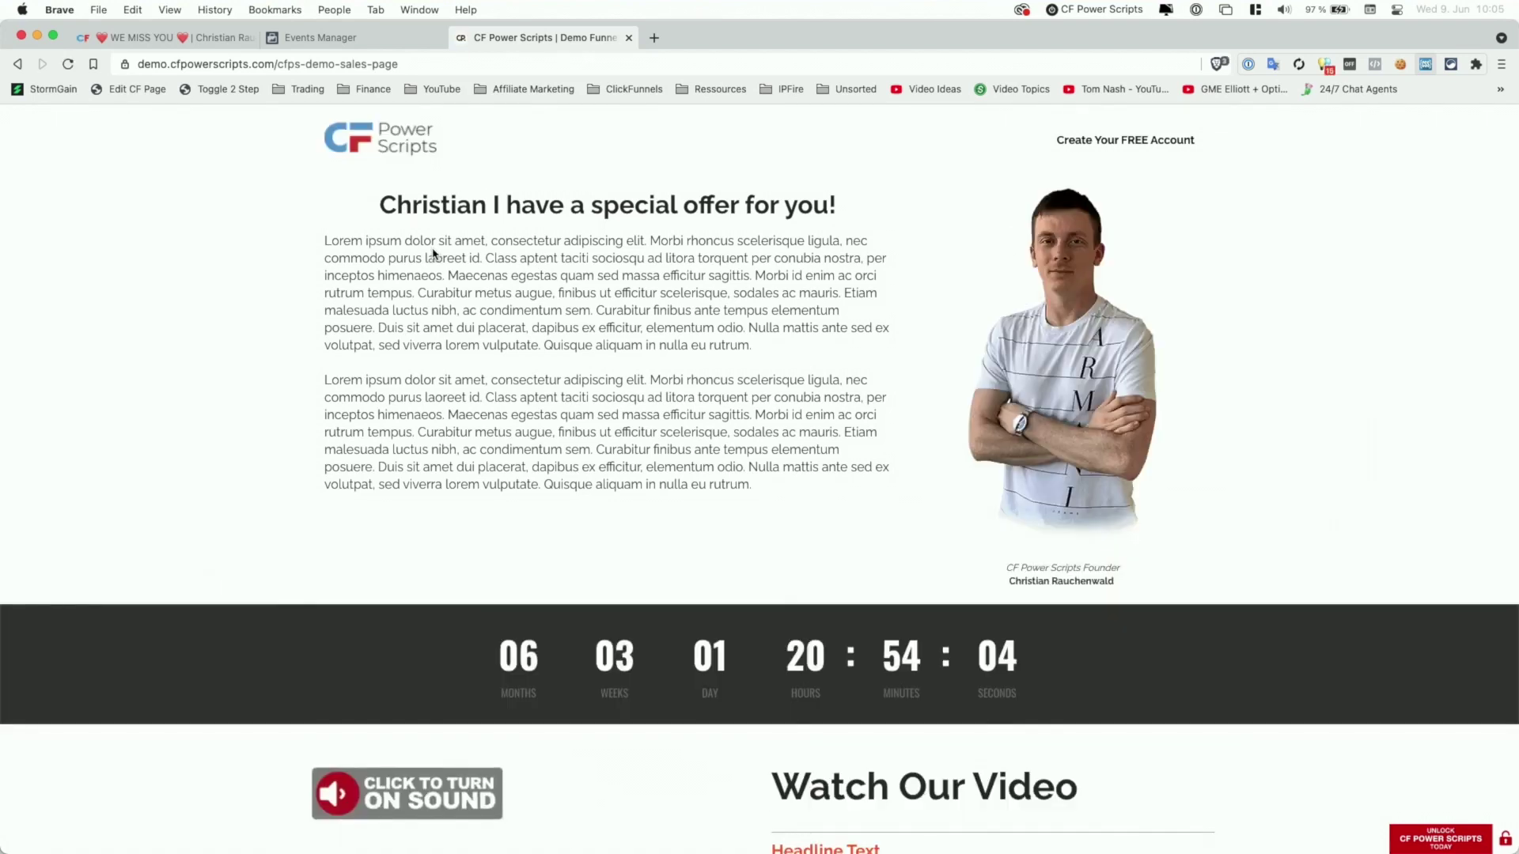
key(ctrl+shift+Tab)
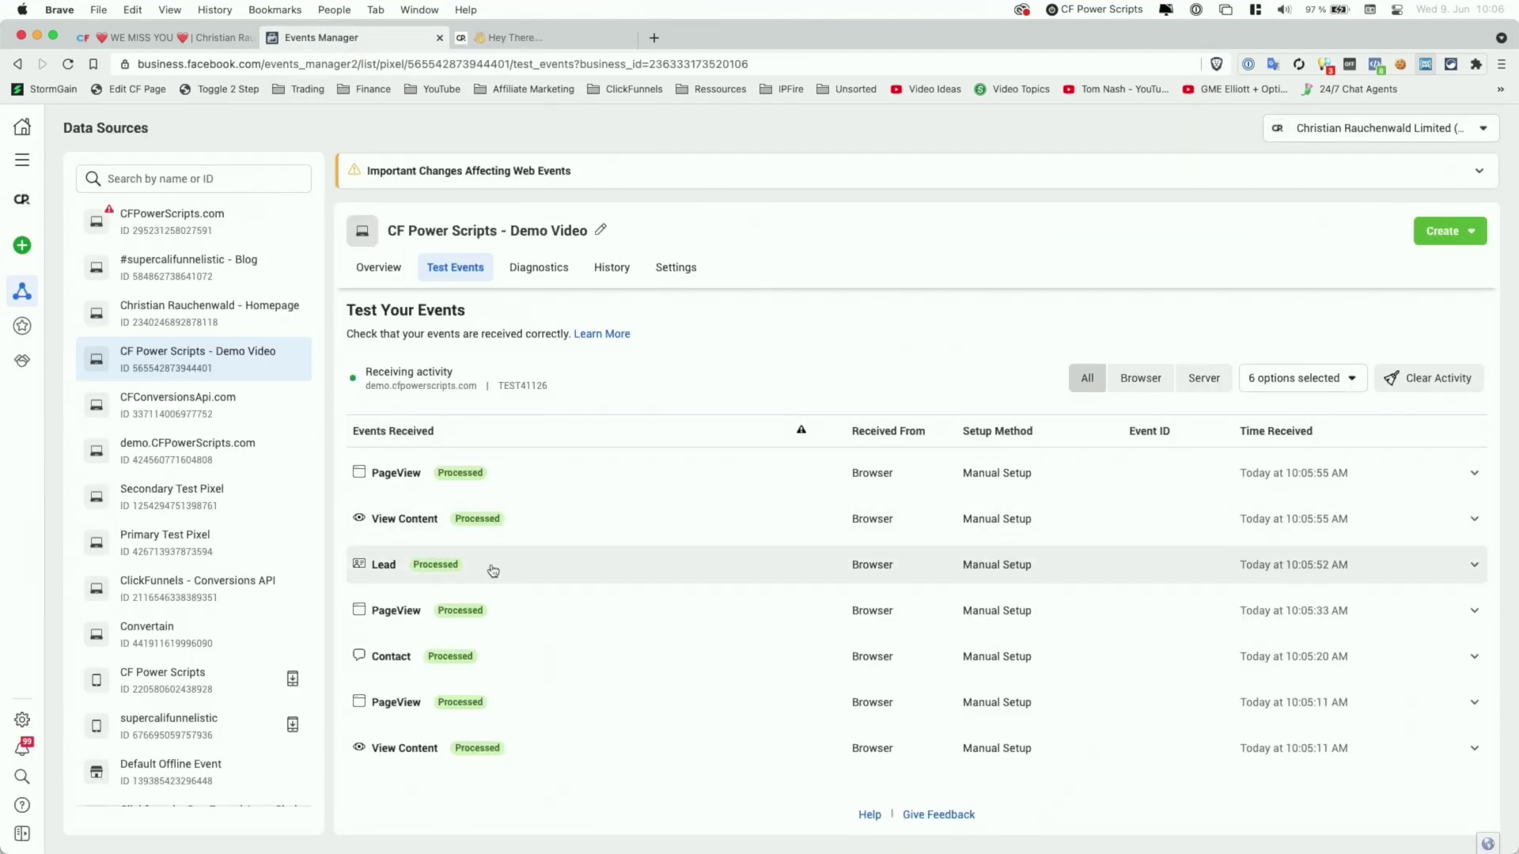
click(493, 571)
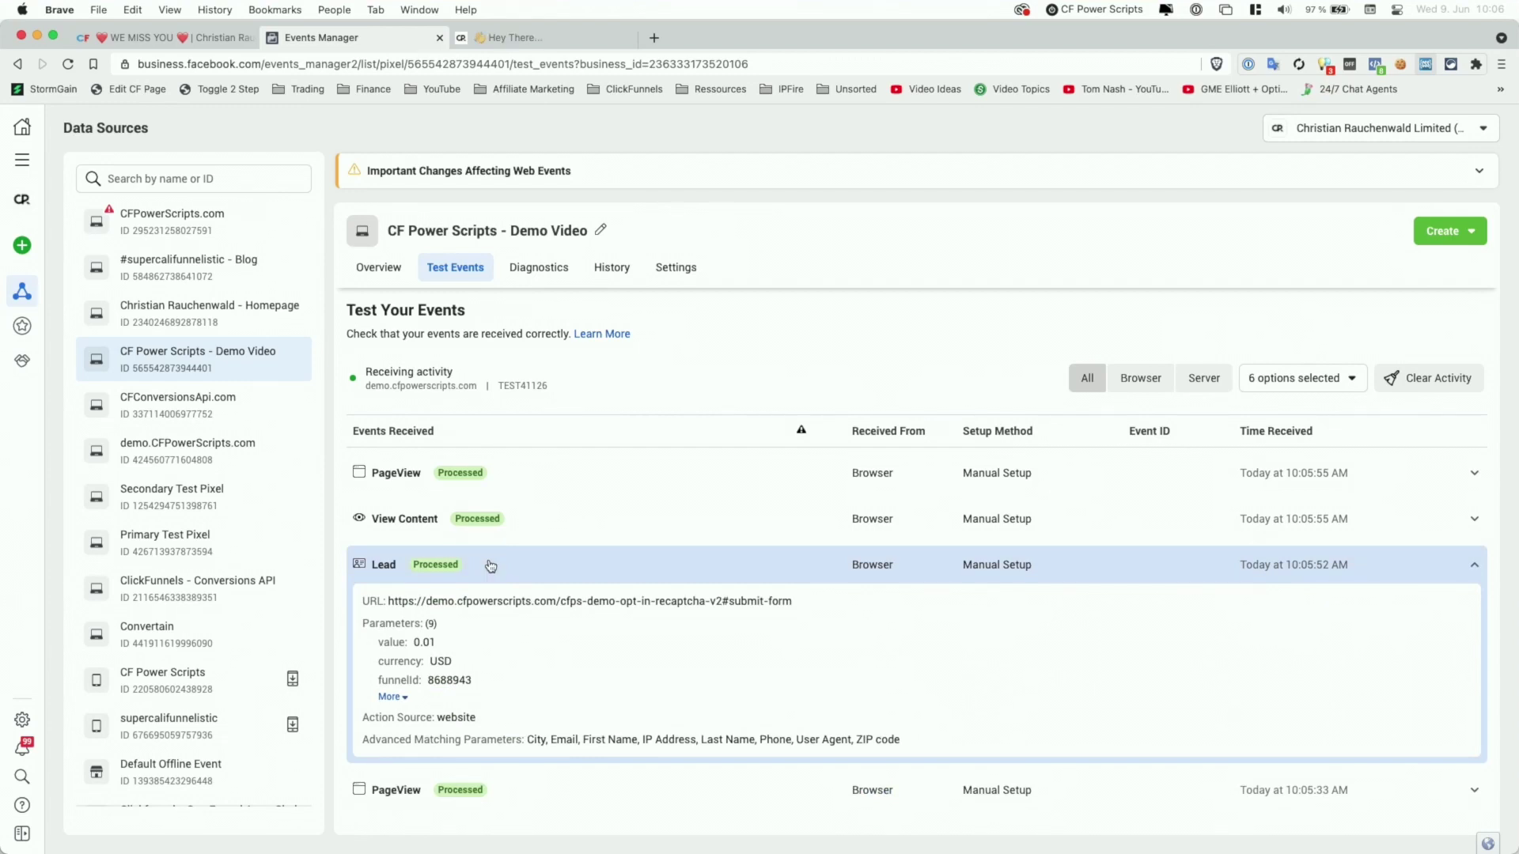
click(480, 522)
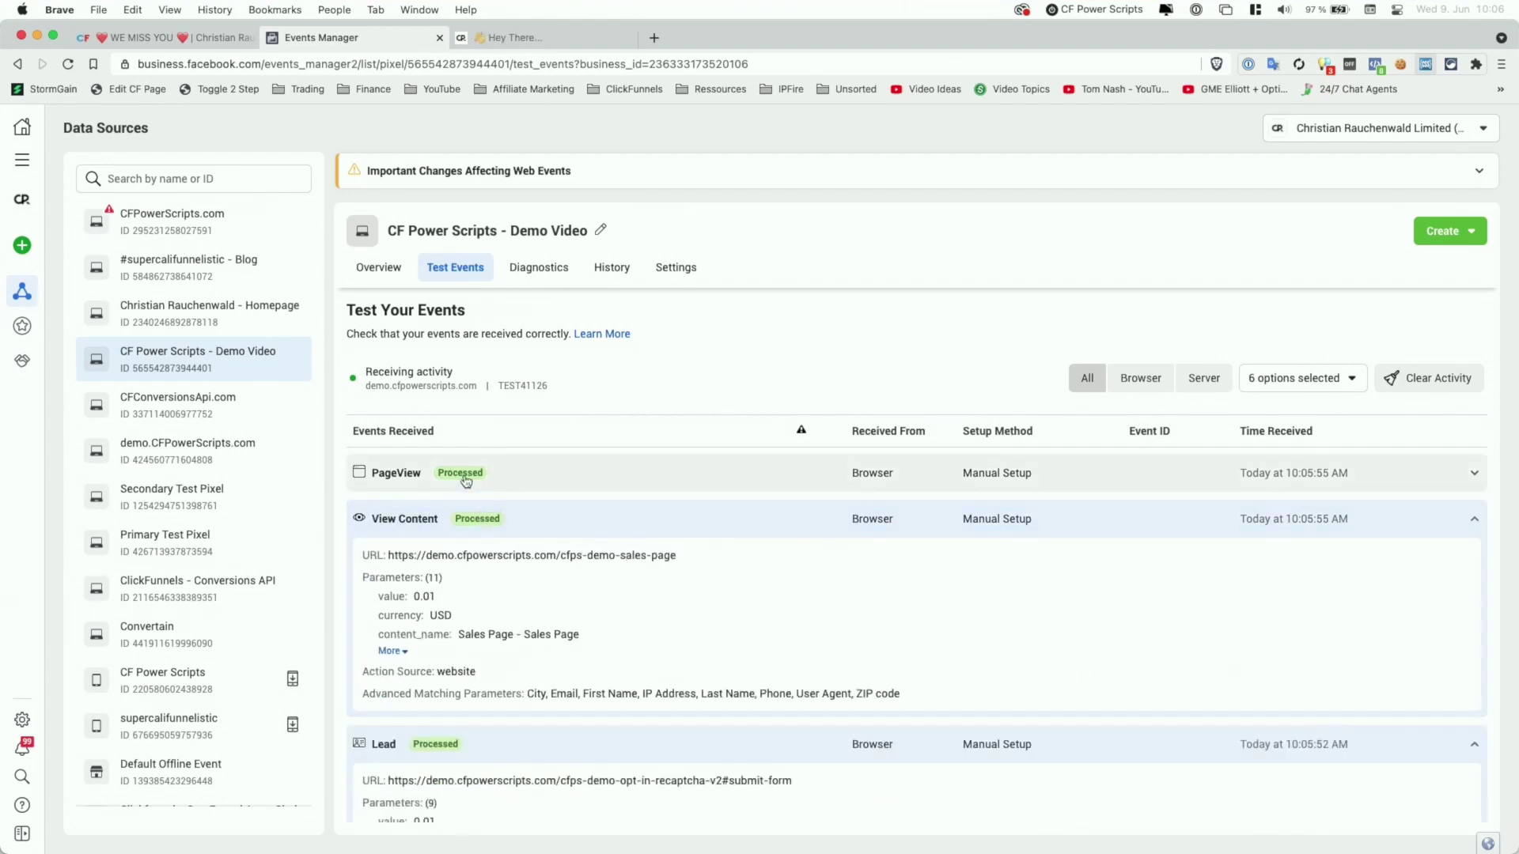
click(466, 484)
click(487, 484)
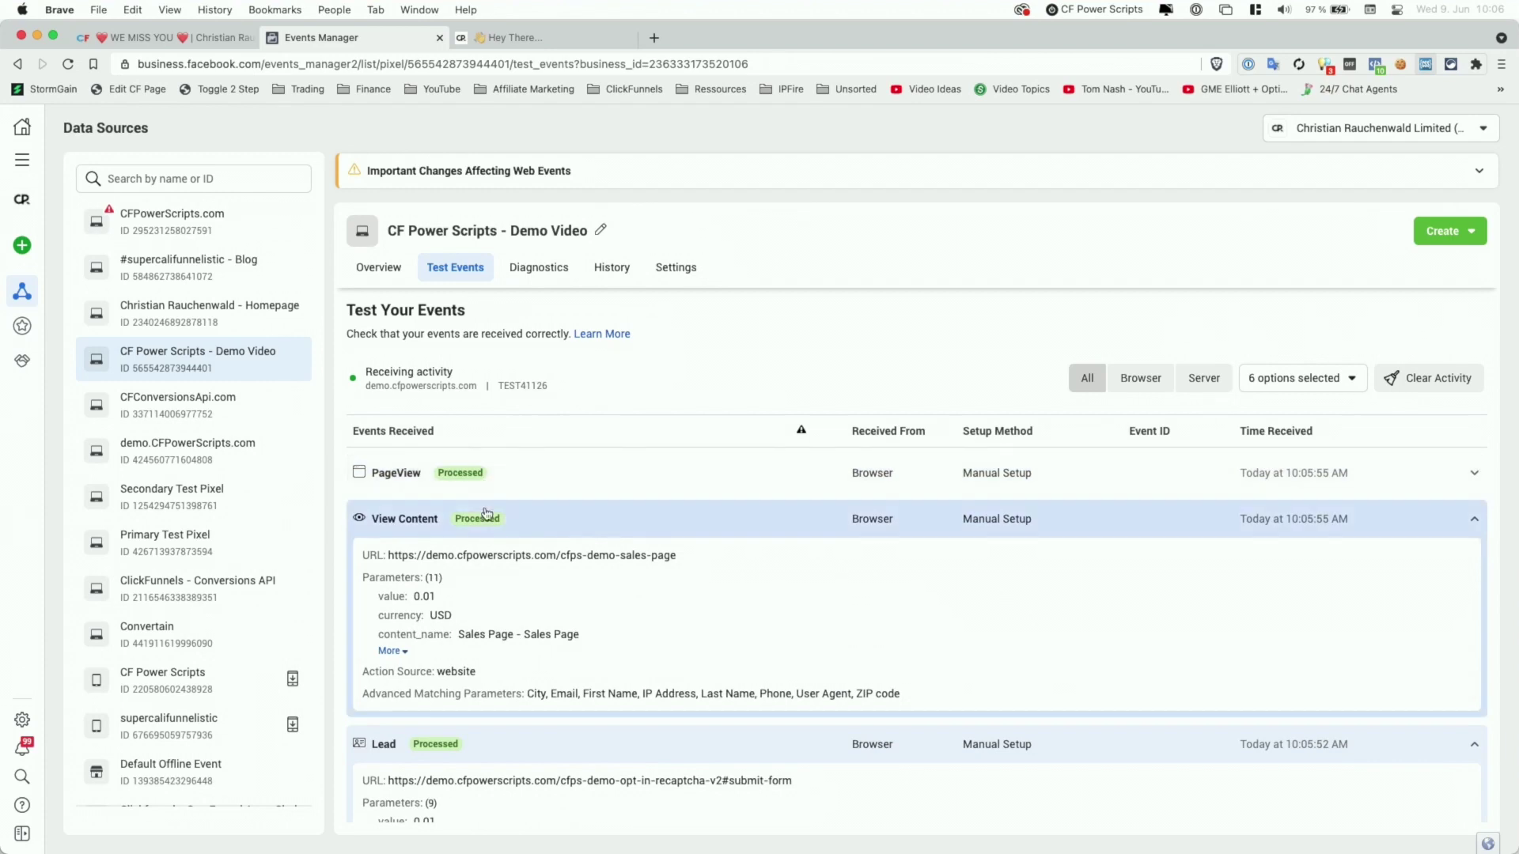
click(484, 519)
Step: Confirm the Lead event's value 0.01 USD and list all nine of its parameters
scroll(407, 585, down, 2)
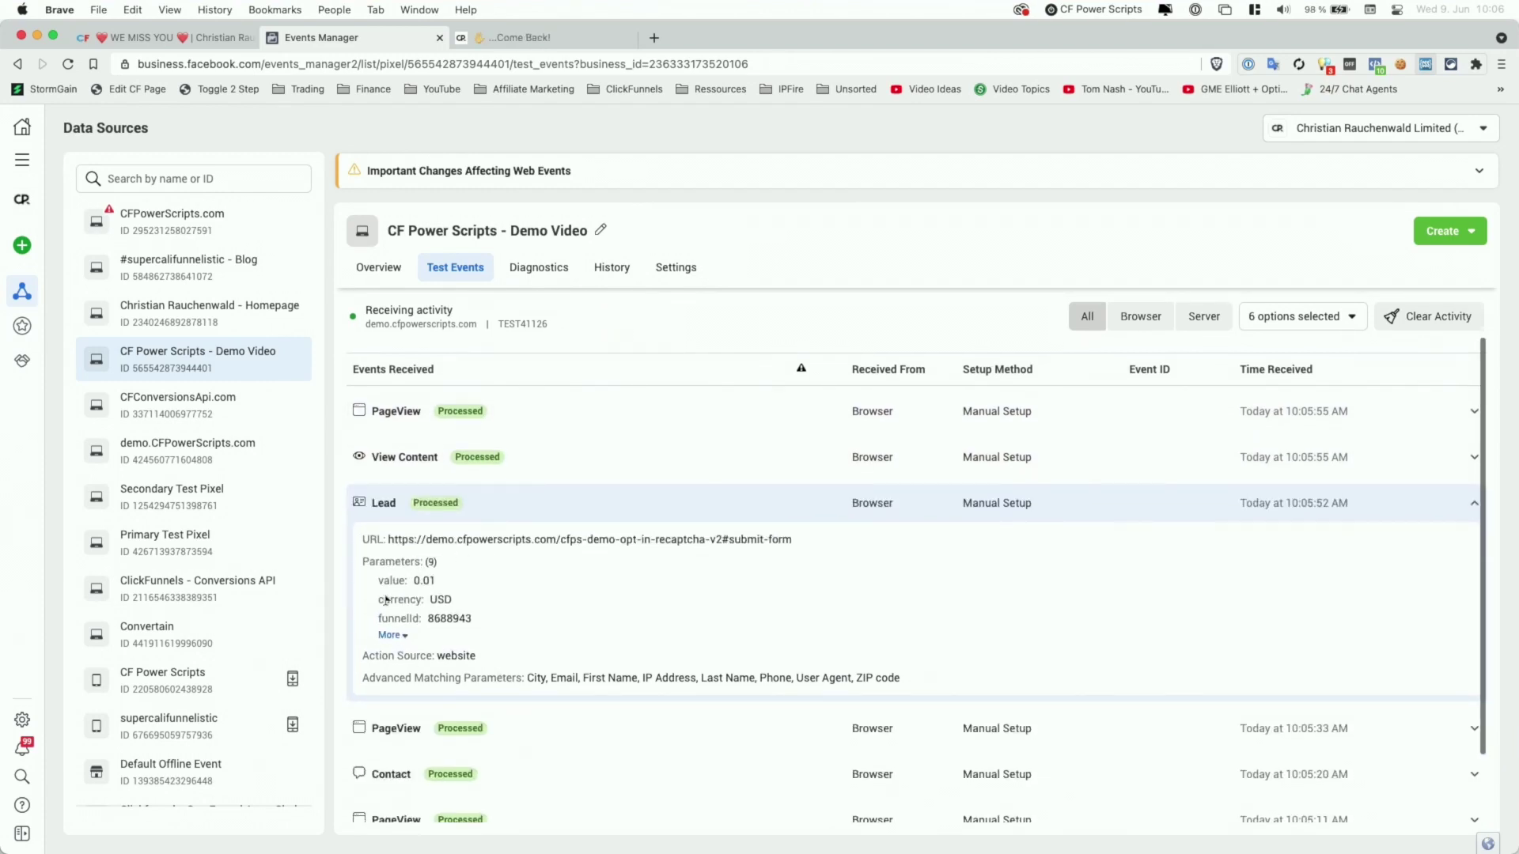
drag(379, 581, 464, 602)
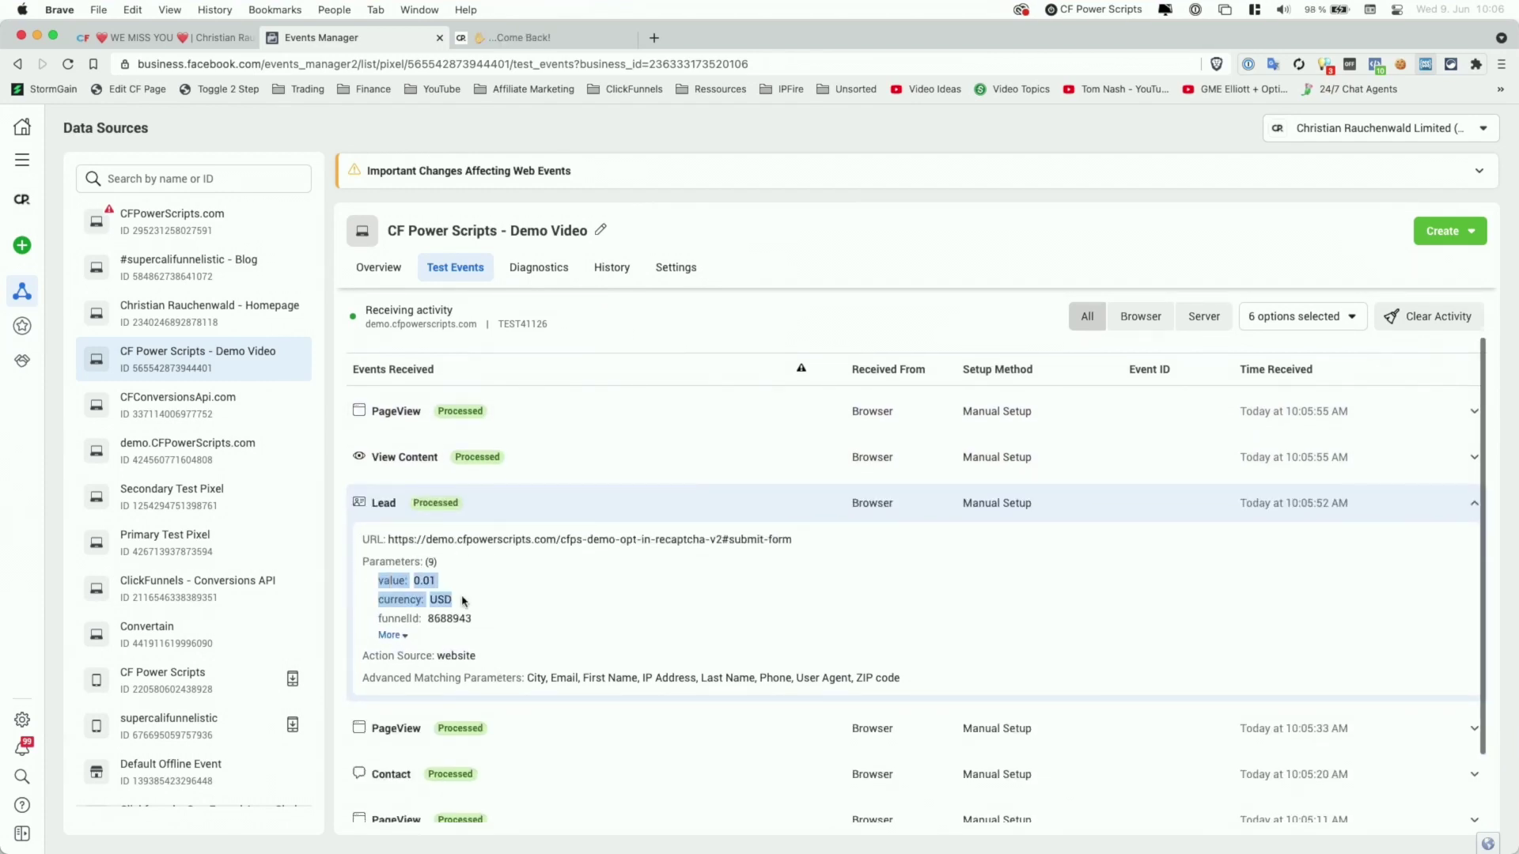
click(393, 641)
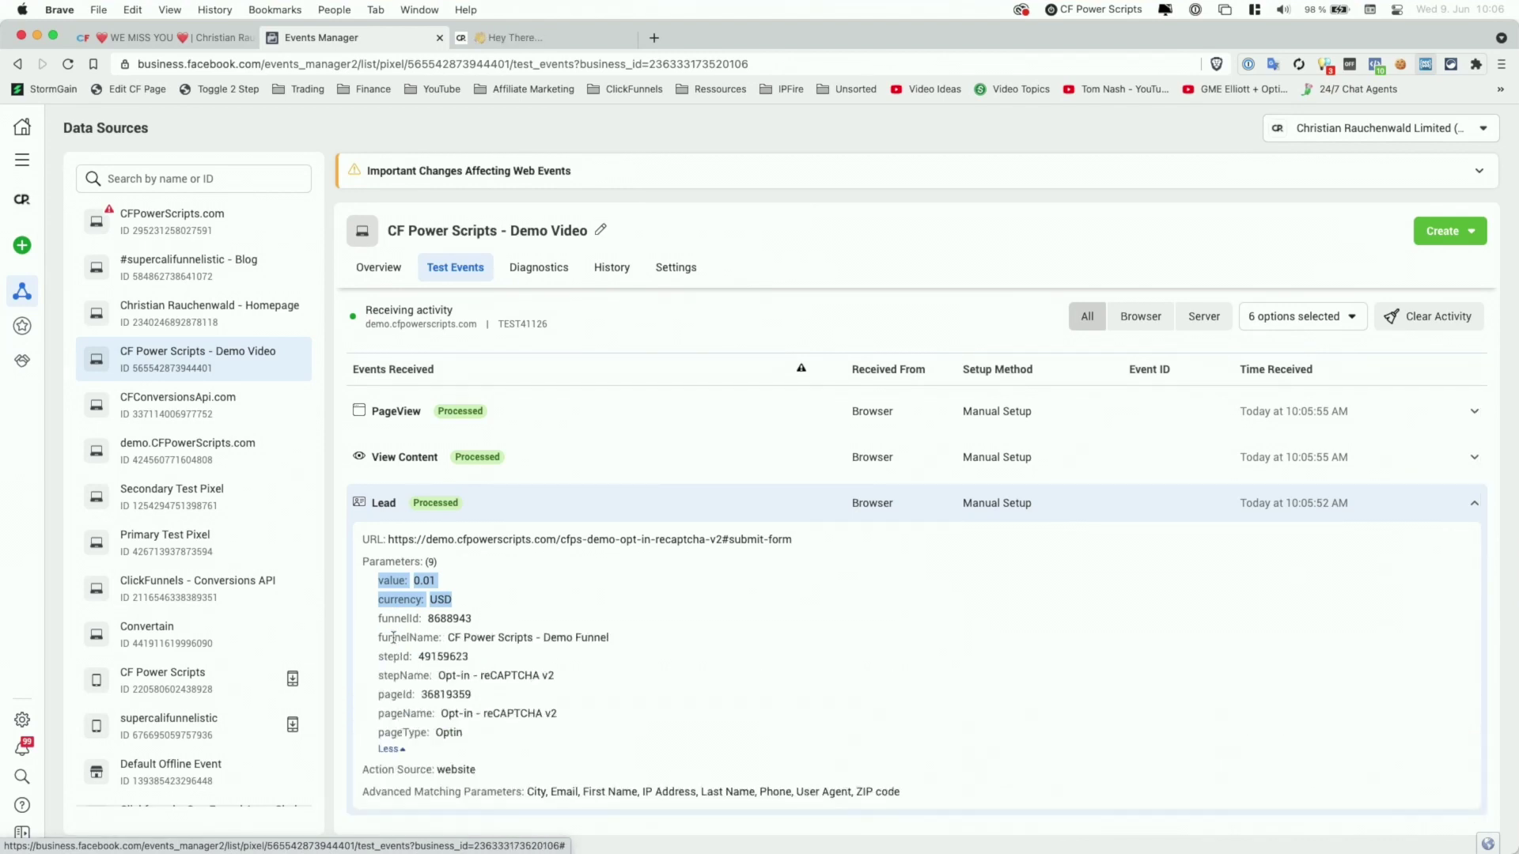
scroll(450, 593, down, 1)
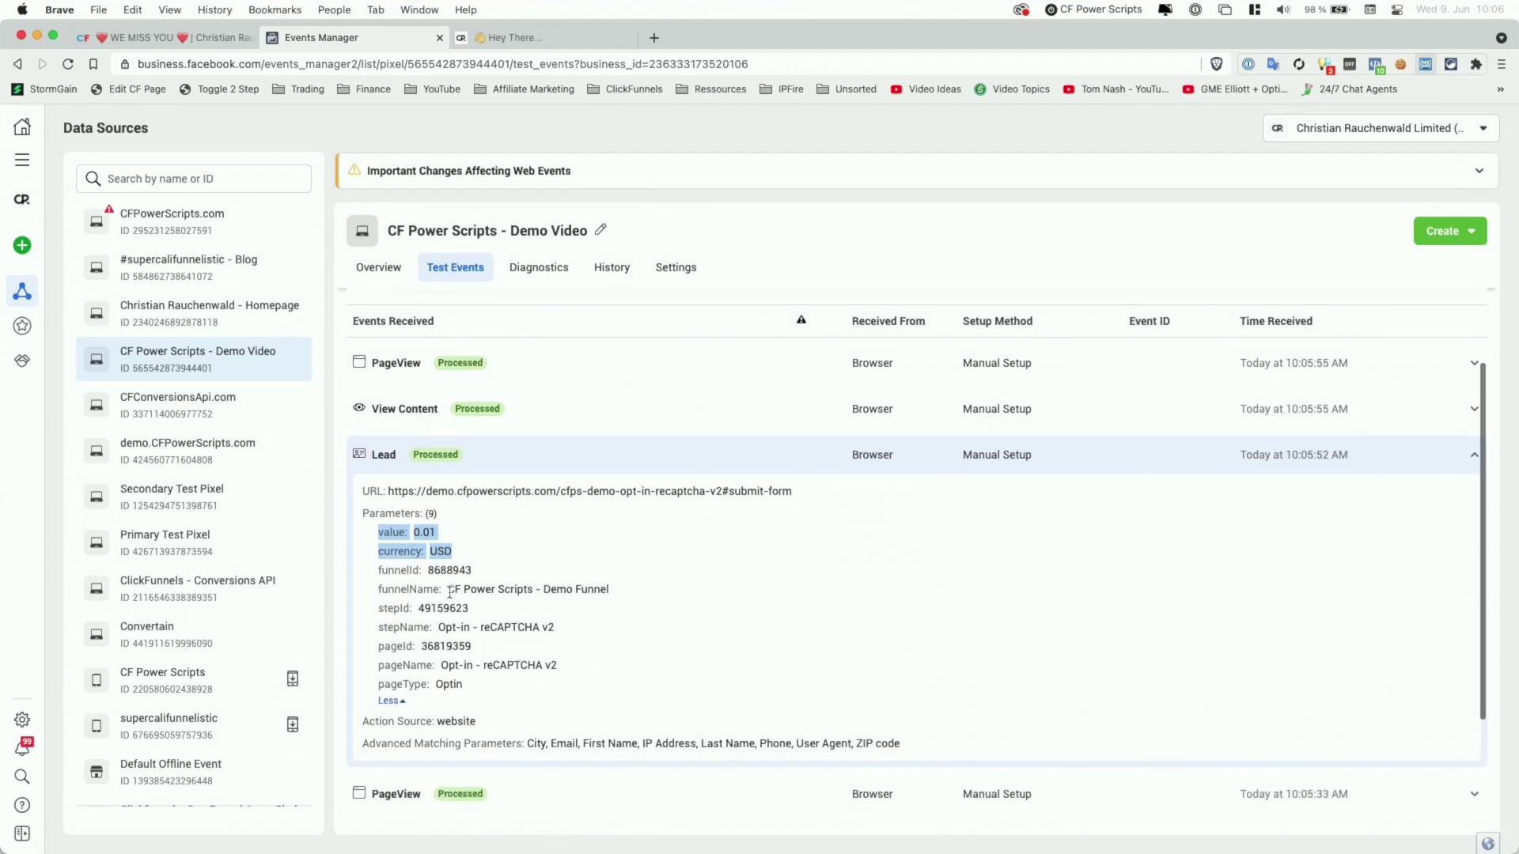